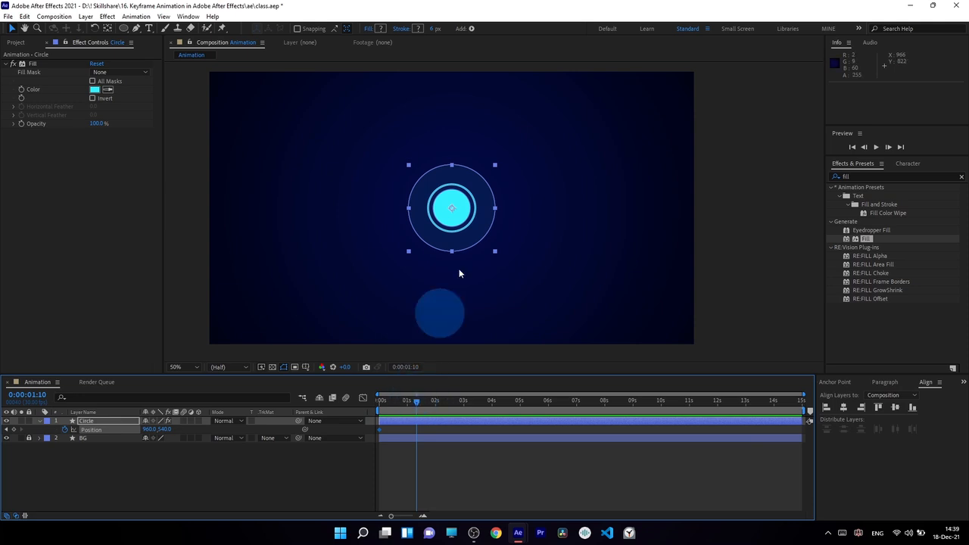
Step: Raise the circle straight up near the top at 0:00:01:10, preview it, and graph its Position keyframes
{"action": "left_click_drag", "start_coordinate": [476, 228], "coordinate": [477, 155]}
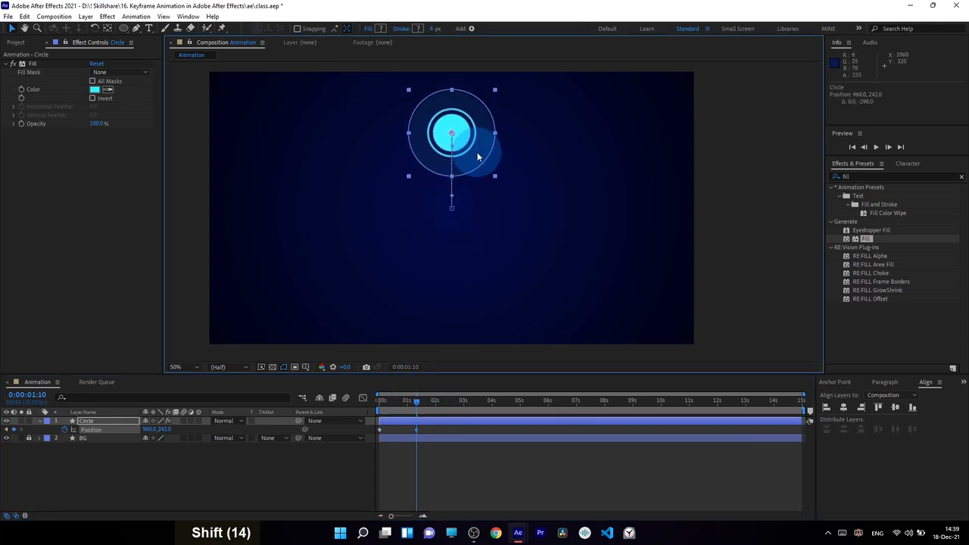
{"action": "left_click", "coordinate": [449, 485]}
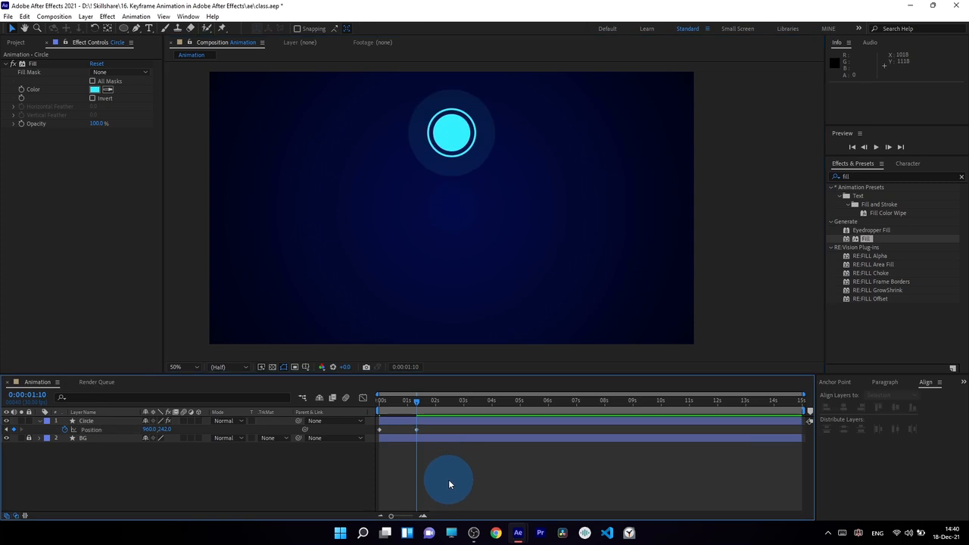
{"action": "key", "text": "0"}
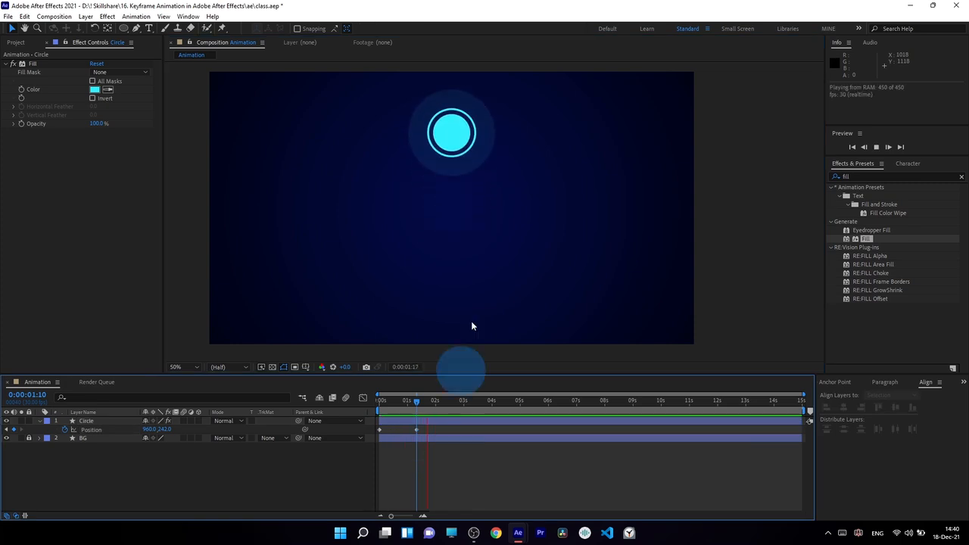
{"action": "left_click", "coordinate": [412, 402]}
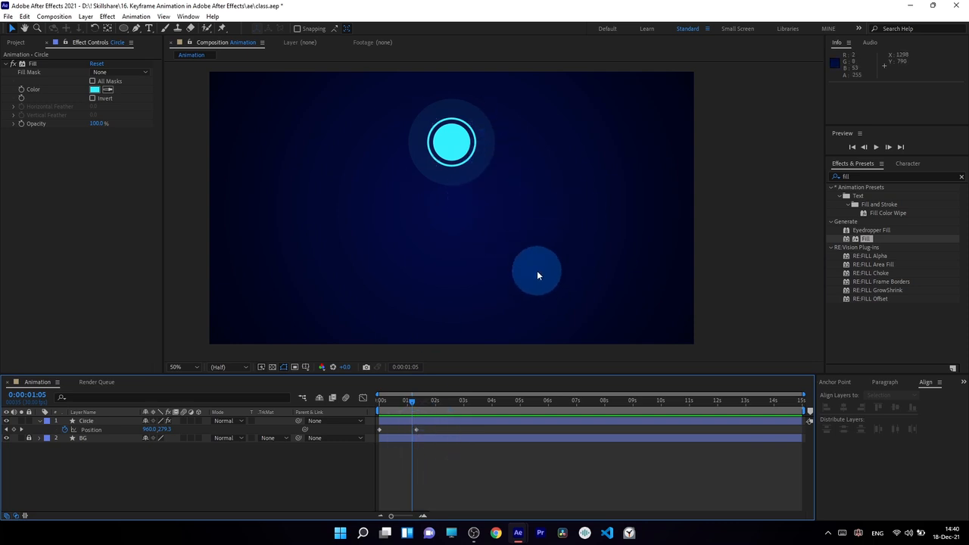
{"action": "left_click_drag", "start_coordinate": [427, 428], "coordinate": [407, 435]}
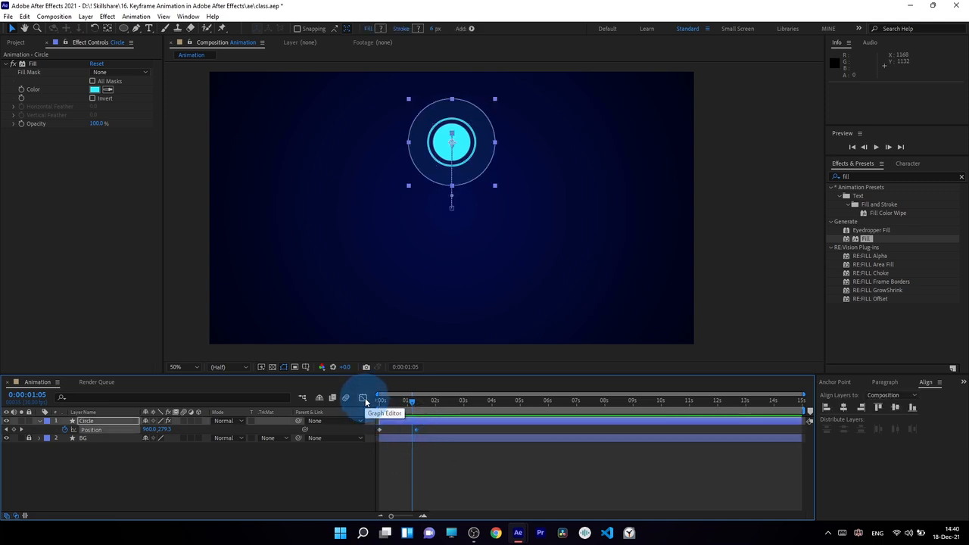
{"action": "left_click", "coordinate": [364, 399]}
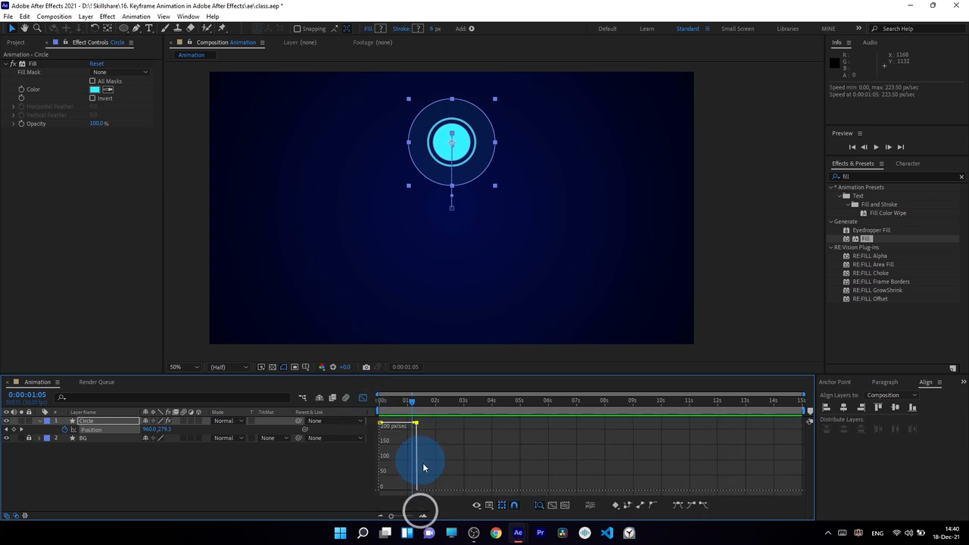
Step: Show the Circle layer's Position curve as a speed graph in the Graph Editor
{"action": "left_click", "coordinate": [489, 508]}
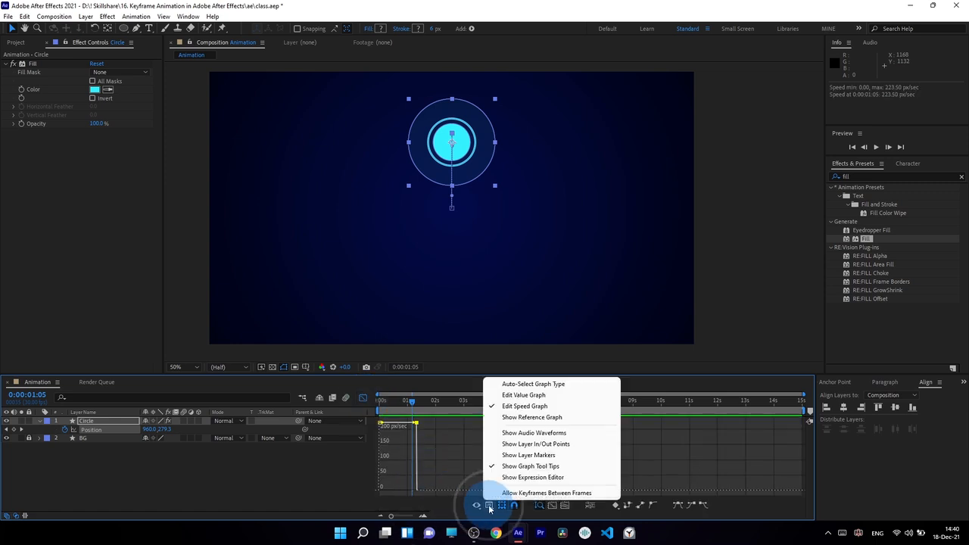
{"action": "left_click", "coordinate": [536, 407]}
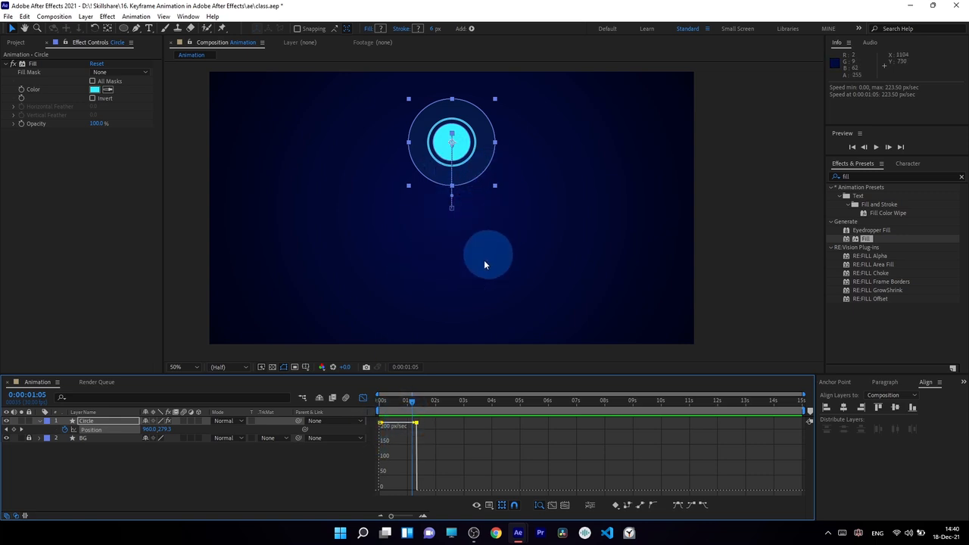
{"action": "mouse_move", "coordinate": [416, 424]}
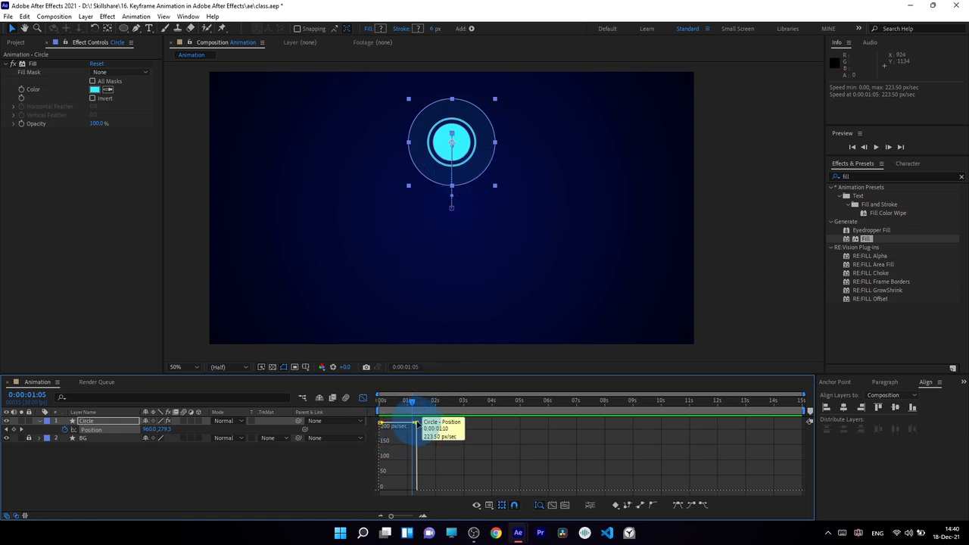
{"action": "left_click", "coordinate": [91, 430]}
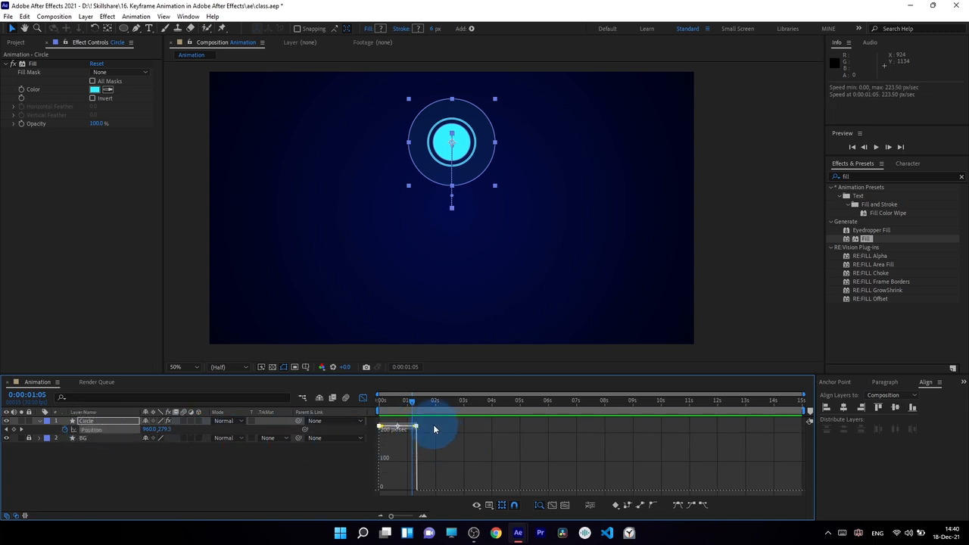
Step: Drag the final keyframe's influence to 100% so the rise eases to a stop, then preview
{"action": "left_click_drag", "start_coordinate": [434, 421], "coordinate": [406, 434]}
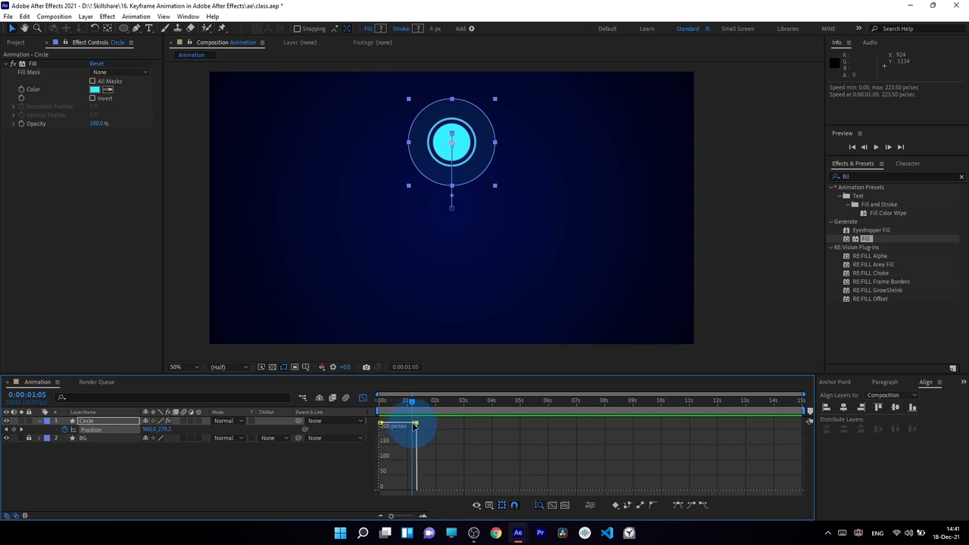
{"action": "mouse_move", "coordinate": [416, 425]}
{"action": "left_click_drag", "start_coordinate": [415, 426], "coordinate": [331, 481]}
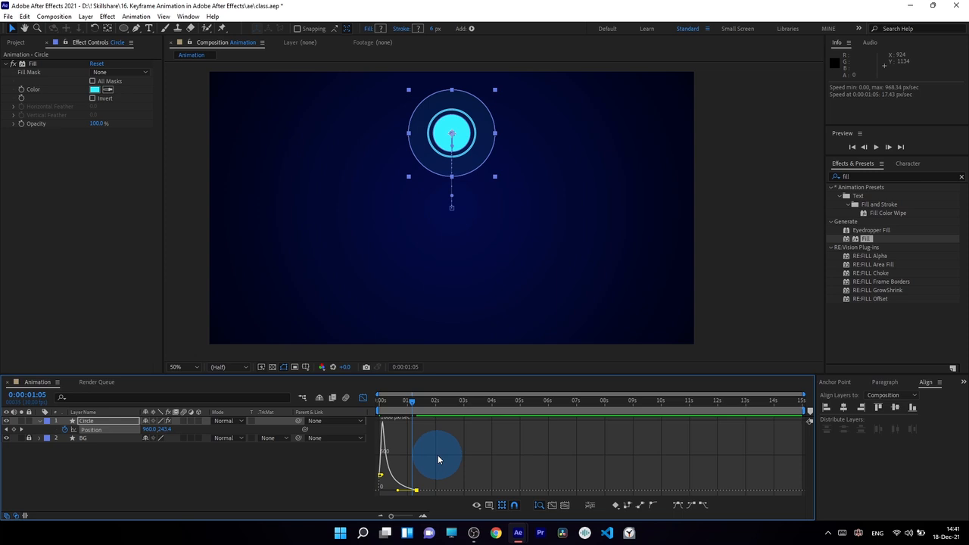
{"action": "key", "text": "KP_0"}
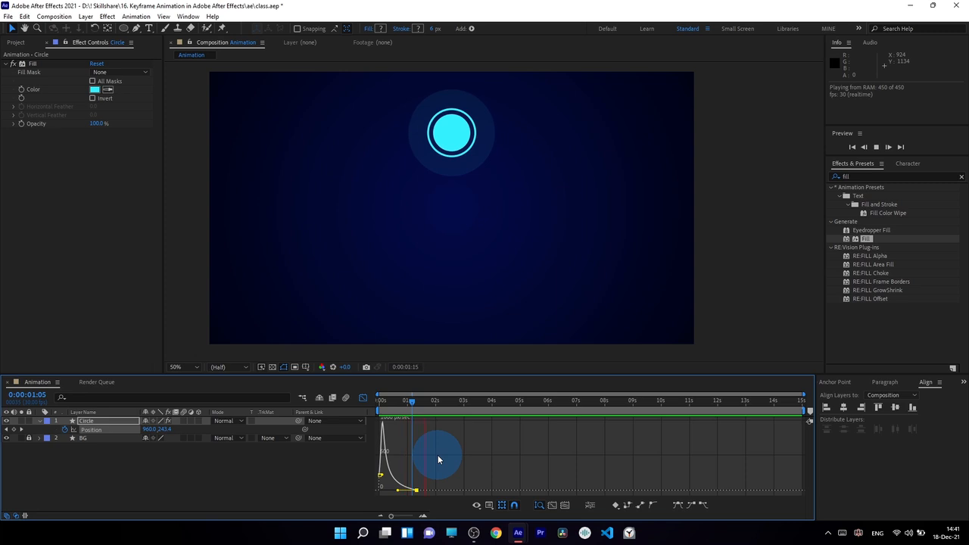
{"action": "key", "text": "KP_0"}
{"action": "key", "text": "KP_0"}
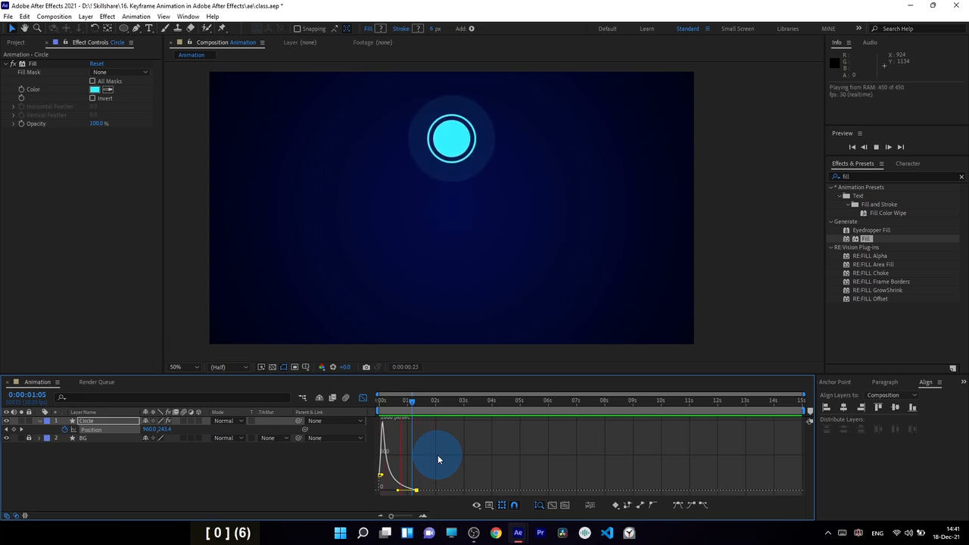
{"action": "key", "text": "KP_0"}
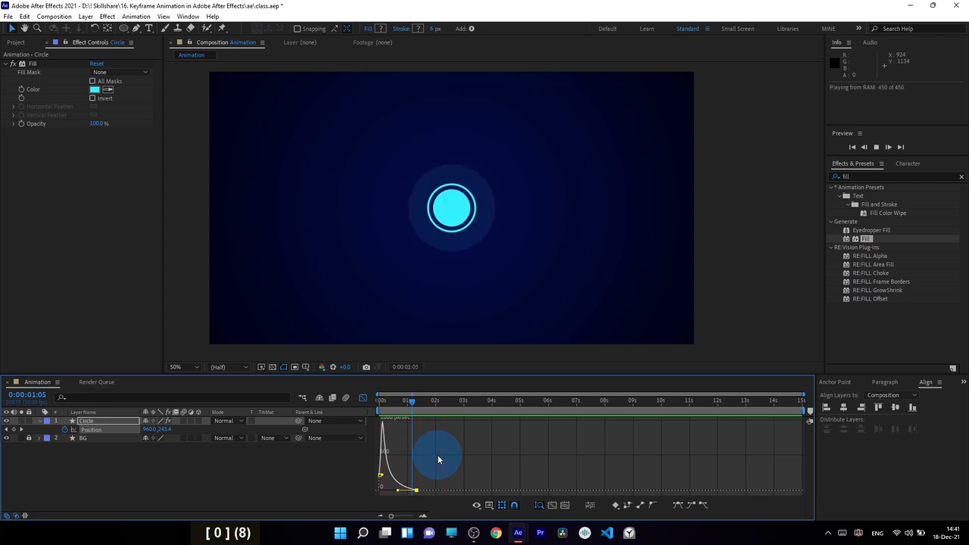
{"action": "key", "text": "KP_0"}
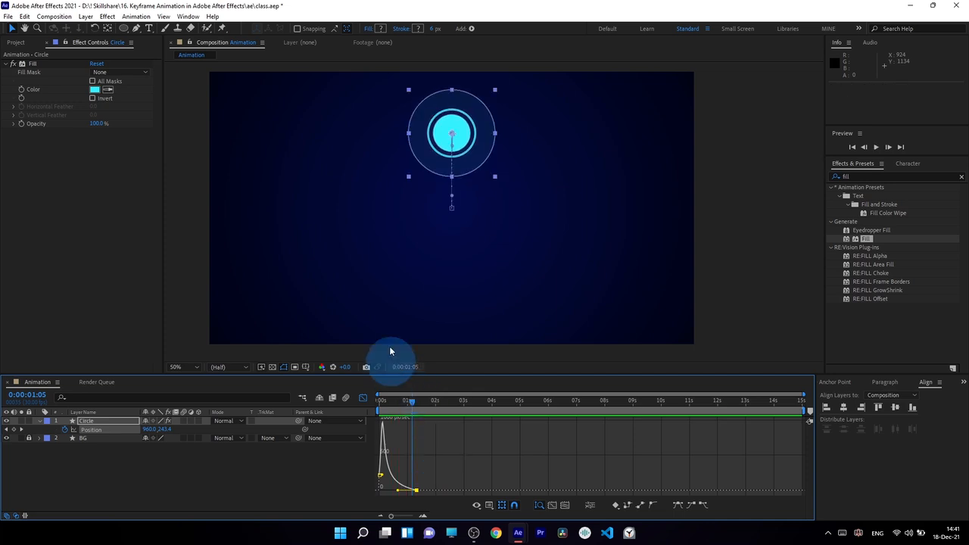
Step: Return to the layer timeline, undo the ease, and preview the unchanged linear rise
{"action": "left_click", "coordinate": [362, 398]}
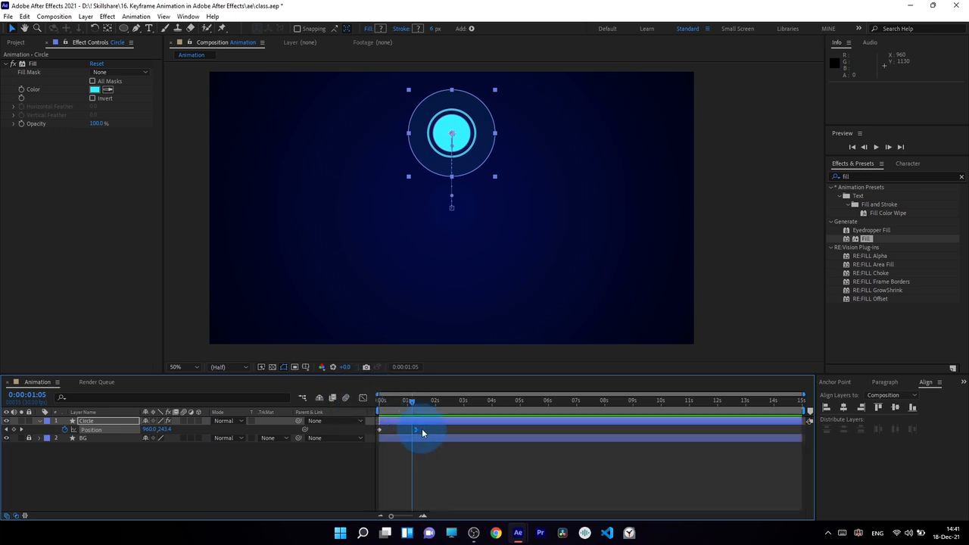
{"action": "key", "text": "ctrl+z"}
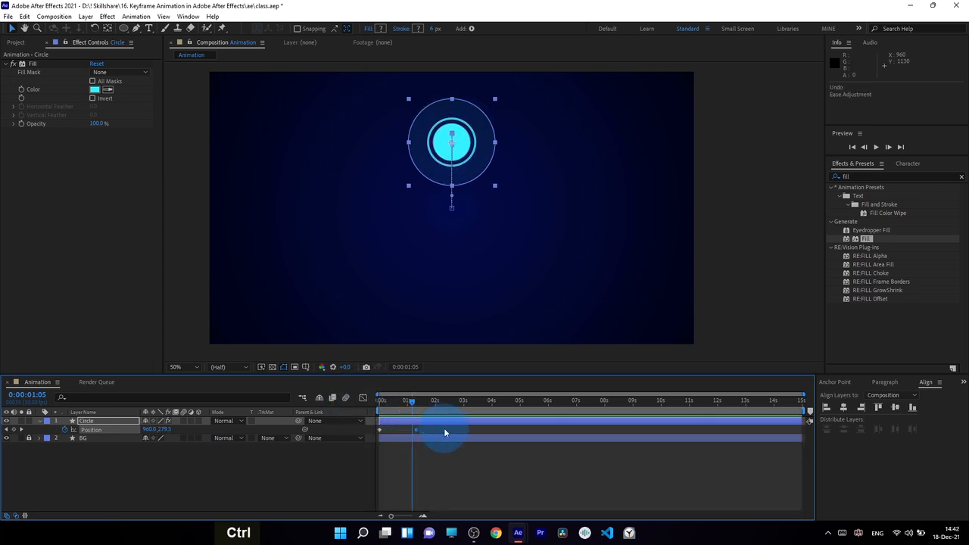
{"action": "key", "text": "space"}
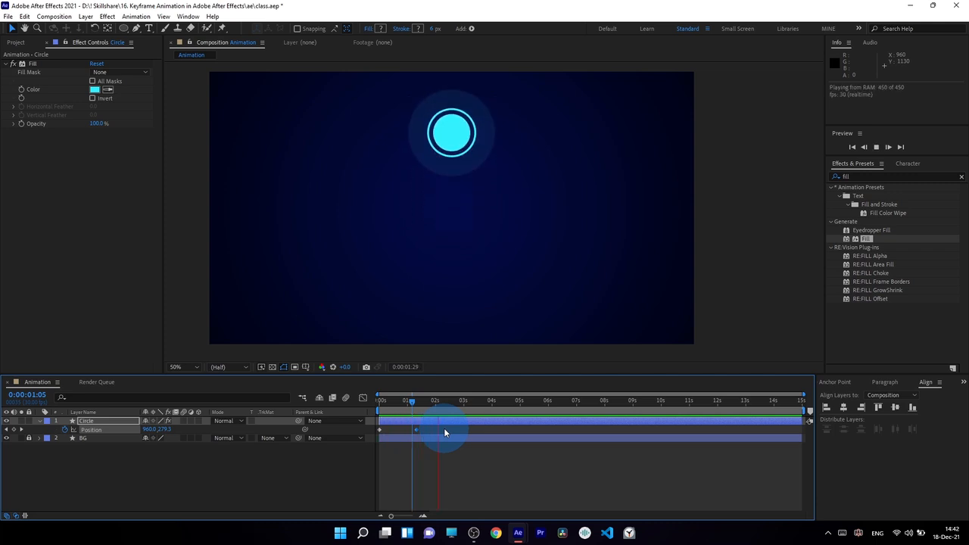
{"action": "key", "text": "space"}
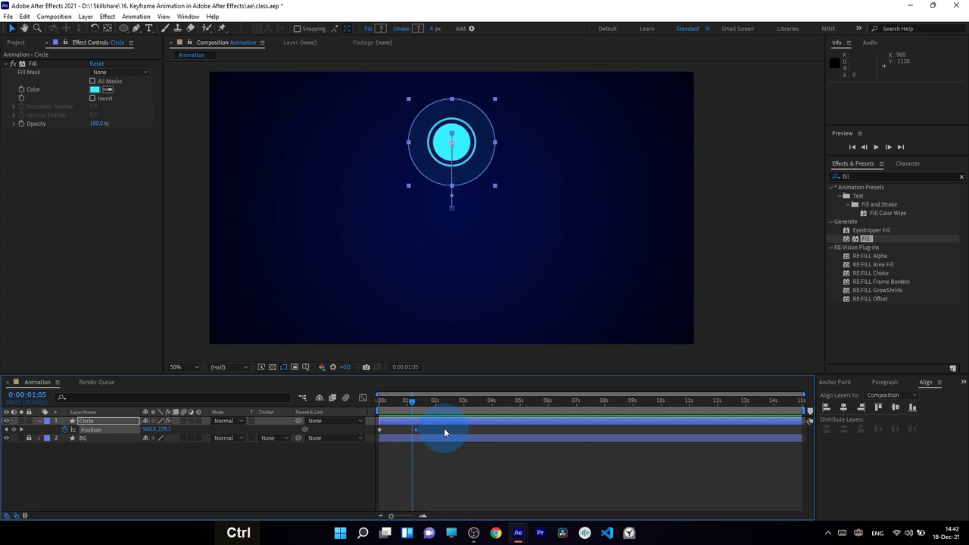
Step: Redo the ease with Ctrl+Shift+Z and preview the eased rise again
{"action": "key", "text": "ctrl+shift+z"}
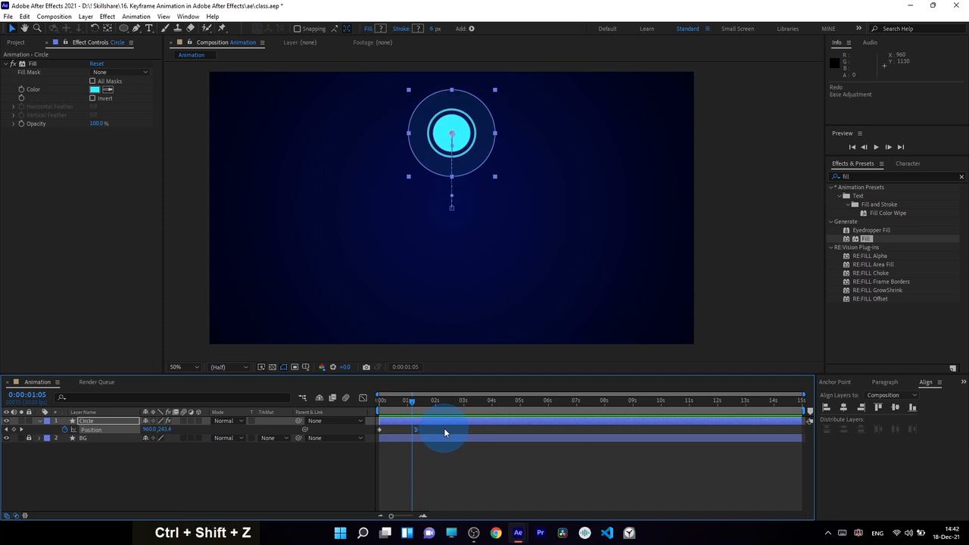
{"action": "key", "text": "space"}
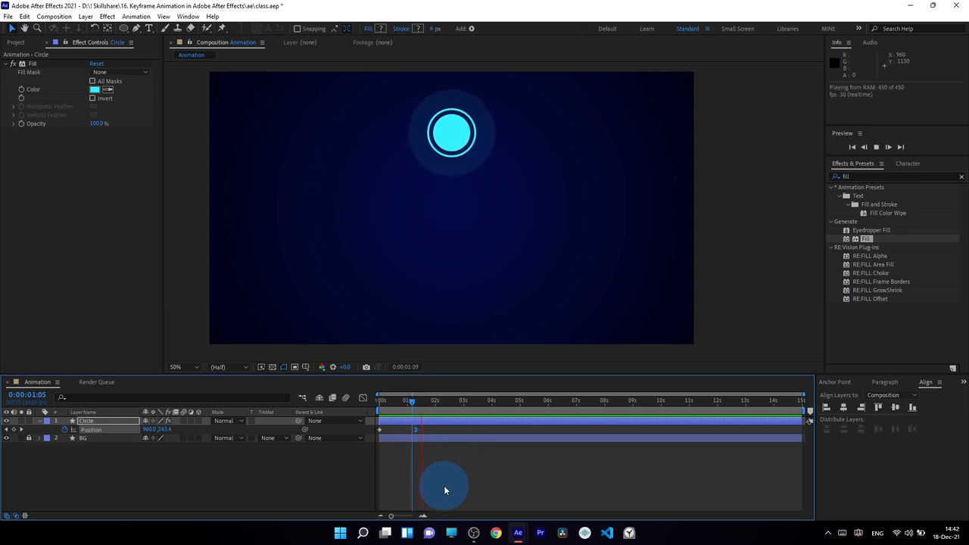
{"action": "key", "text": "space"}
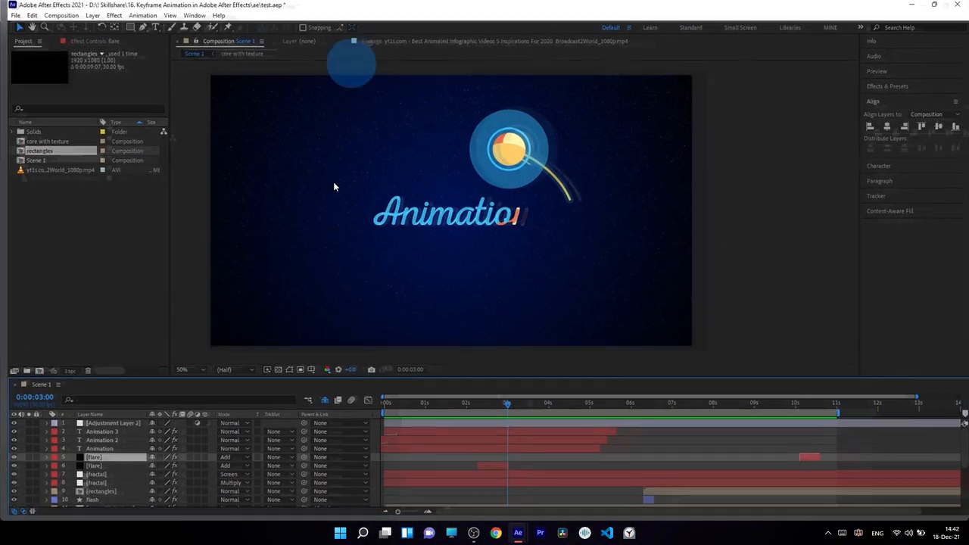
{"action": "left_click_drag", "start_coordinate": [394, 409], "coordinate": [417, 410]}
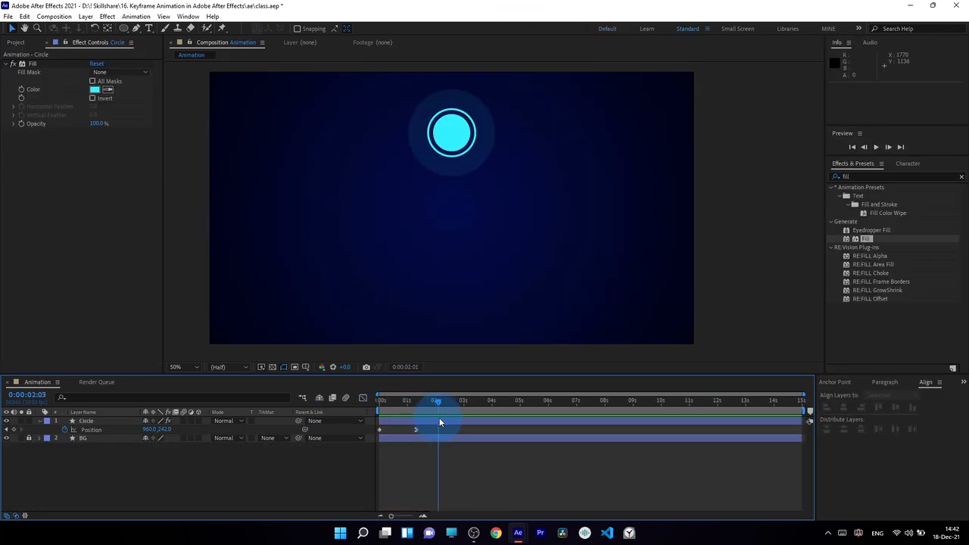
Step: At 0:00:02:15 move the circle left to 548, 320, then select all three Position keyframes for interpolation
{"action": "left_click_drag", "start_coordinate": [458, 420], "coordinate": [461, 420]}
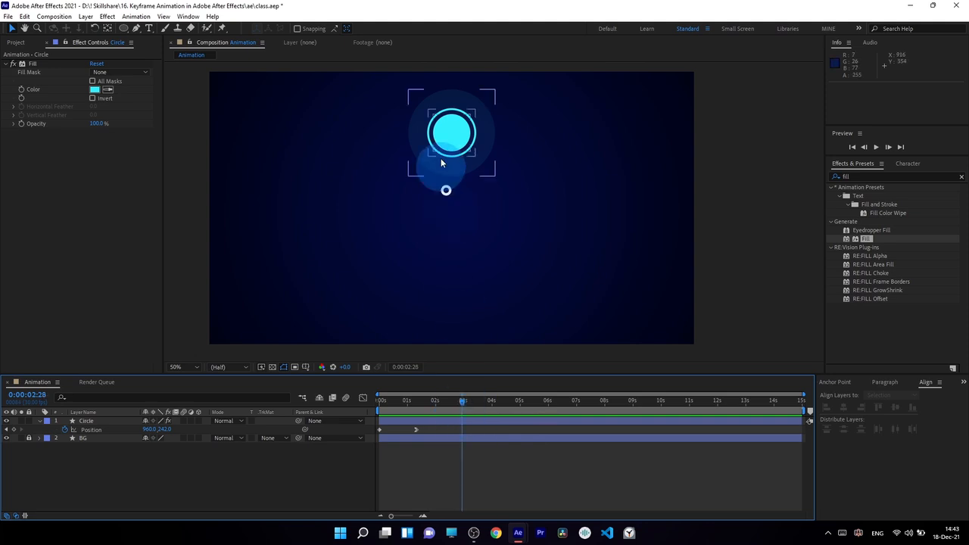
{"action": "left_click", "coordinate": [457, 139]}
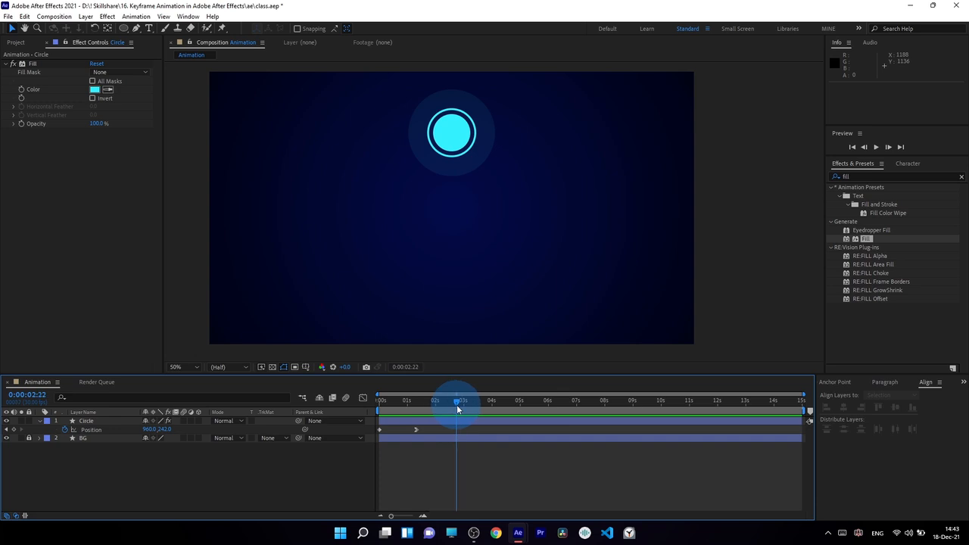
{"action": "left_click_drag", "start_coordinate": [458, 411], "coordinate": [449, 408]}
{"action": "left_click_drag", "start_coordinate": [452, 152], "coordinate": [355, 159]}
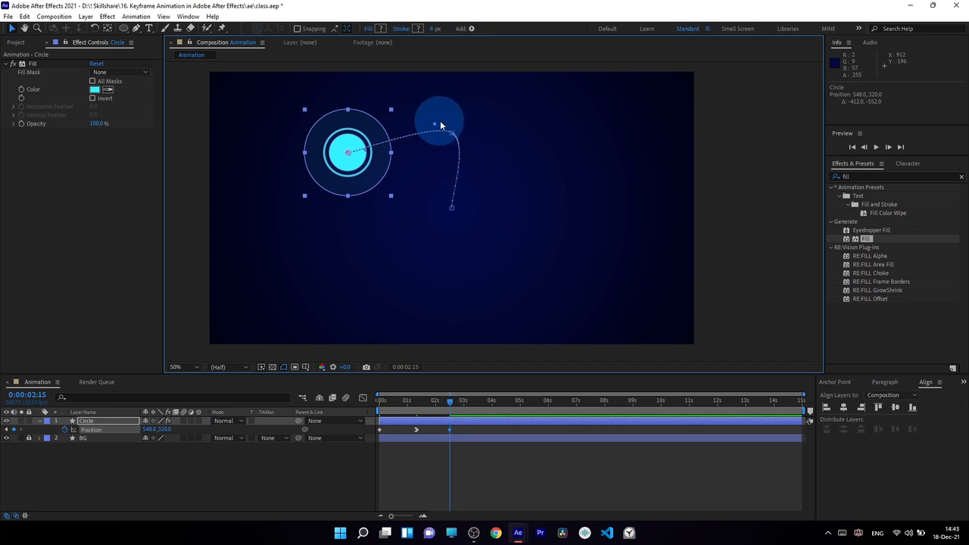
{"action": "left_click_drag", "start_coordinate": [469, 426], "coordinate": [379, 435]}
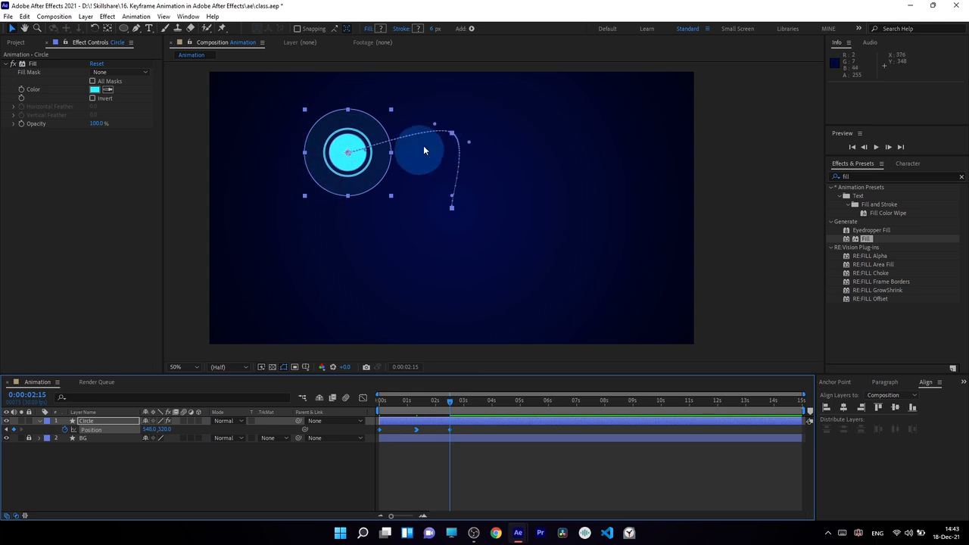
{"action": "right_click", "coordinate": [450, 430]}
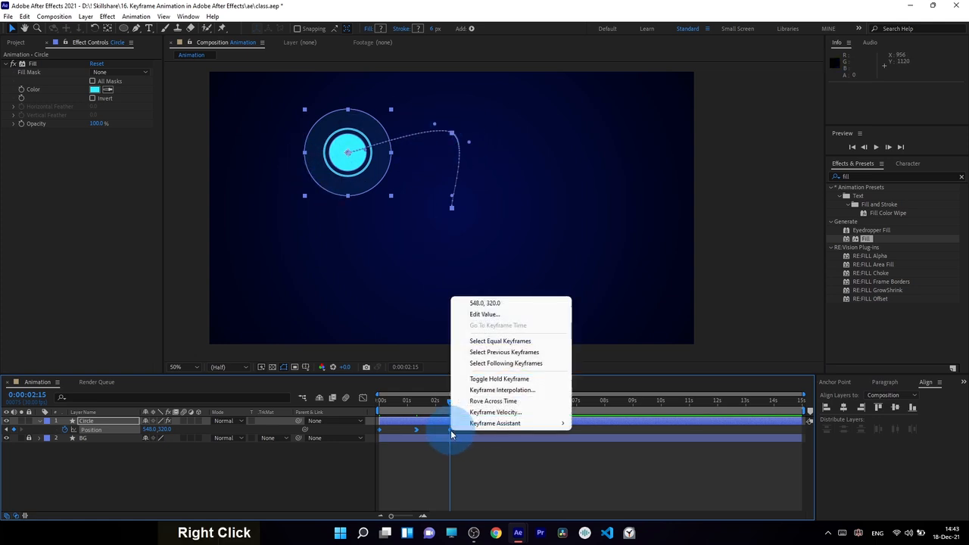
{"action": "left_click", "coordinate": [471, 387]}
{"action": "left_click", "coordinate": [337, 222]}
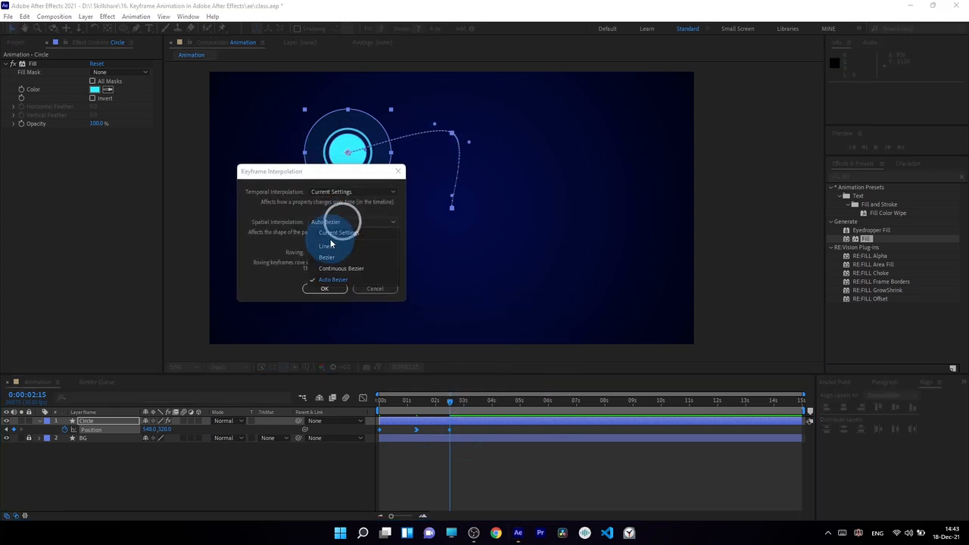
{"action": "left_click", "coordinate": [398, 171]}
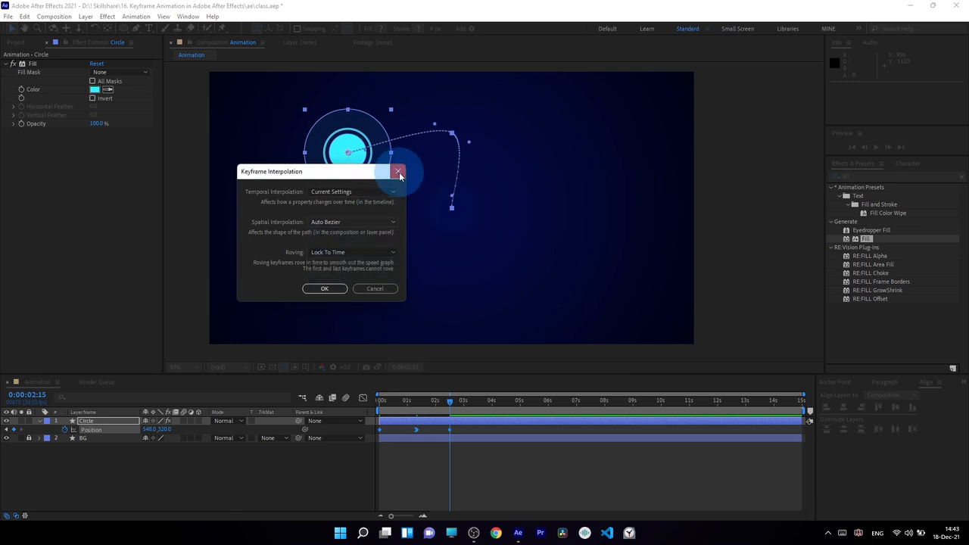
{"action": "left_click", "coordinate": [398, 171]}
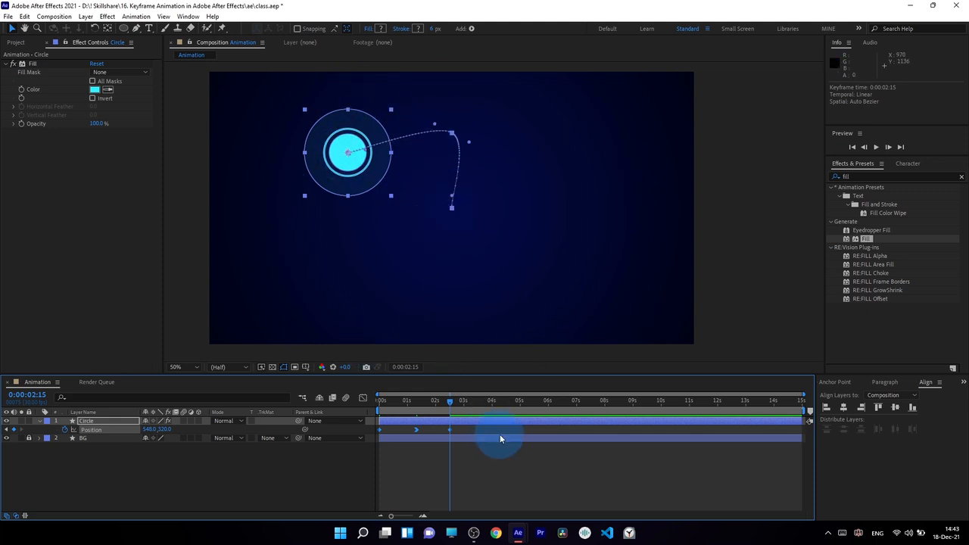
{"action": "left_click", "coordinate": [469, 428]}
{"action": "left_click", "coordinate": [460, 421]}
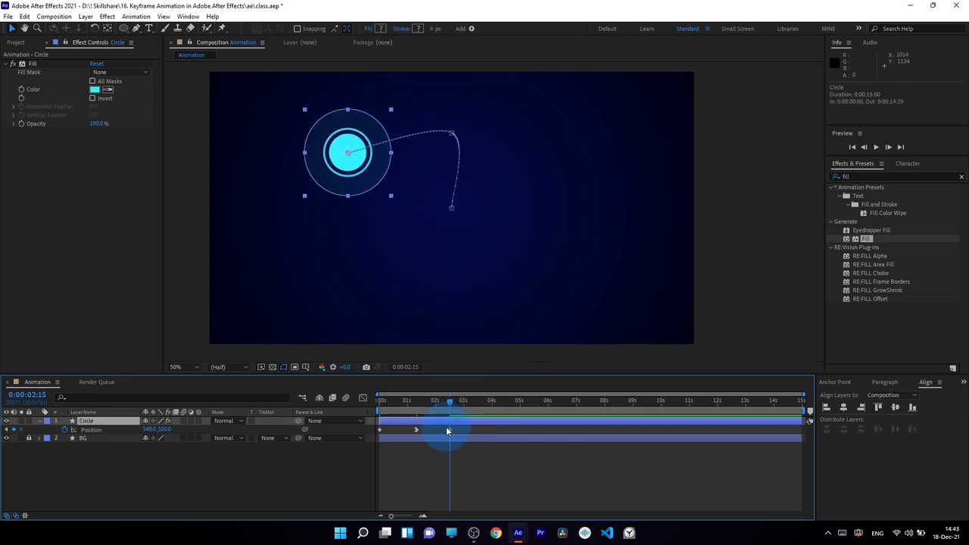
Step: Move the 0:00:02:15 circle toward the bottom centre and pull the top path point's tangent left
{"action": "left_click", "coordinate": [448, 431]}
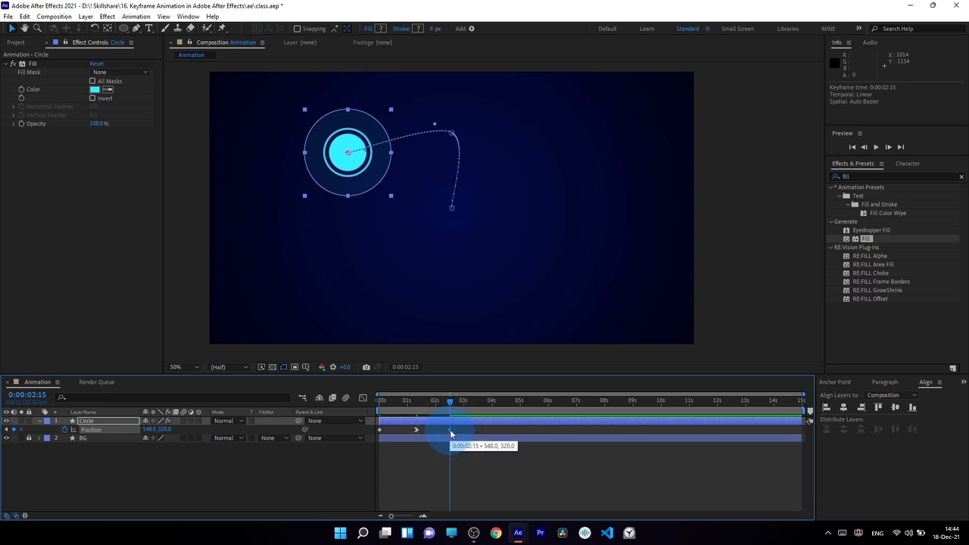
{"action": "mouse_move", "coordinate": [434, 123]}
{"action": "left_mouse_down"}
{"action": "mouse_move", "coordinate": [426, 148]}
{"action": "mouse_move", "coordinate": [416, 113]}
{"action": "mouse_move", "coordinate": [446, 108]}
{"action": "mouse_move", "coordinate": [452, 128]}
{"action": "mouse_move", "coordinate": [452, 117]}
{"action": "mouse_move", "coordinate": [426, 104]}
{"action": "mouse_move", "coordinate": [409, 164]}
{"action": "mouse_move", "coordinate": [499, 162]}
{"action": "mouse_move", "coordinate": [411, 129]}
{"action": "mouse_move", "coordinate": [420, 106]}
{"action": "mouse_move", "coordinate": [433, 194]}
{"action": "mouse_move", "coordinate": [424, 105]}
{"action": "mouse_move", "coordinate": [477, 216]}
{"action": "mouse_move", "coordinate": [468, 116]}
{"action": "mouse_move", "coordinate": [451, 97]}
{"action": "mouse_move", "coordinate": [450, 130]}
{"action": "left_mouse_up"}
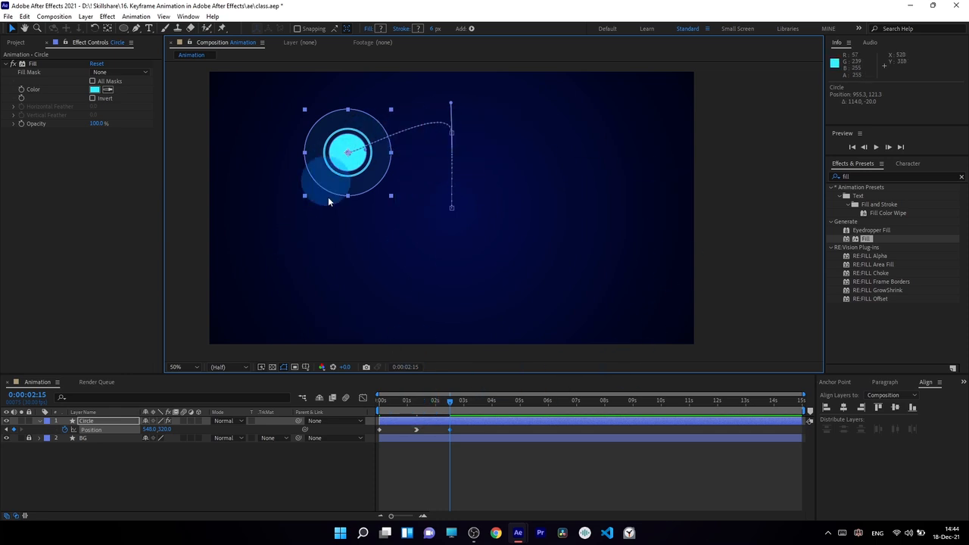
{"action": "left_click", "coordinate": [449, 430]}
{"action": "left_click_drag", "start_coordinate": [356, 169], "coordinate": [460, 309]}
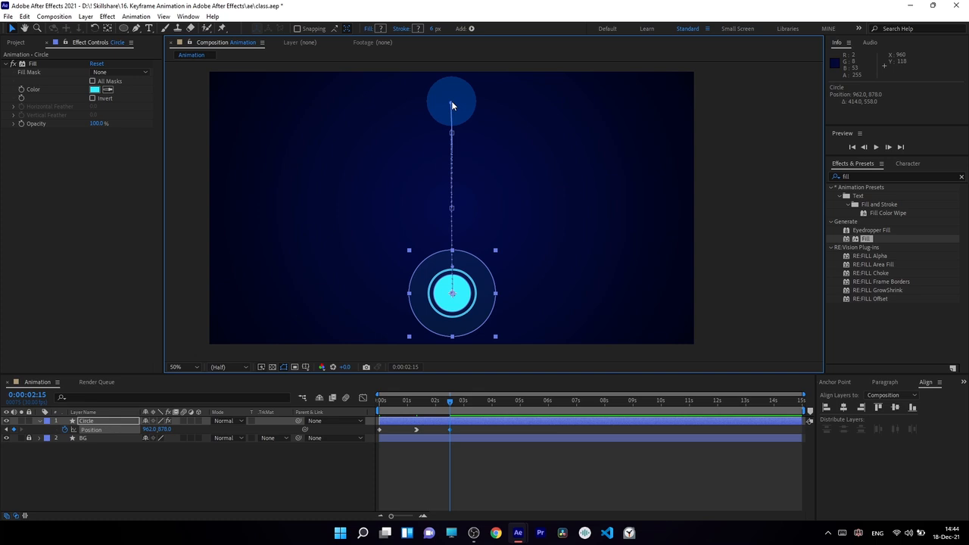
{"action": "left_click_drag", "start_coordinate": [451, 104], "coordinate": [293, 133]}
Step: Zoom in on the circle and drag the keyframe's tangent far out to the left
{"action": "scroll", "coordinate": [463, 300], "scroll_direction": "up", "scroll_amount": 1}
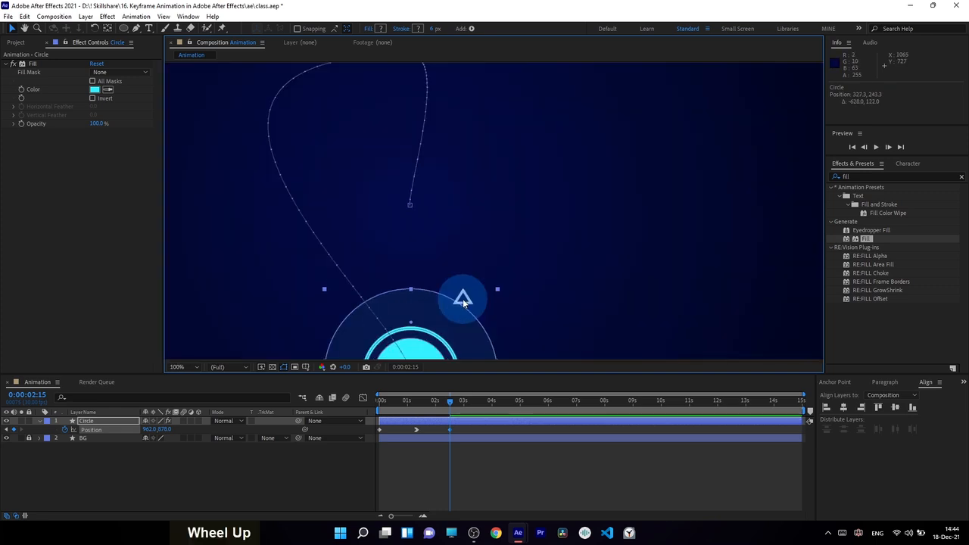
{"action": "key", "text": "space"}
{"action": "left_click_drag", "start_coordinate": [432, 340], "coordinate": [452, 161]}
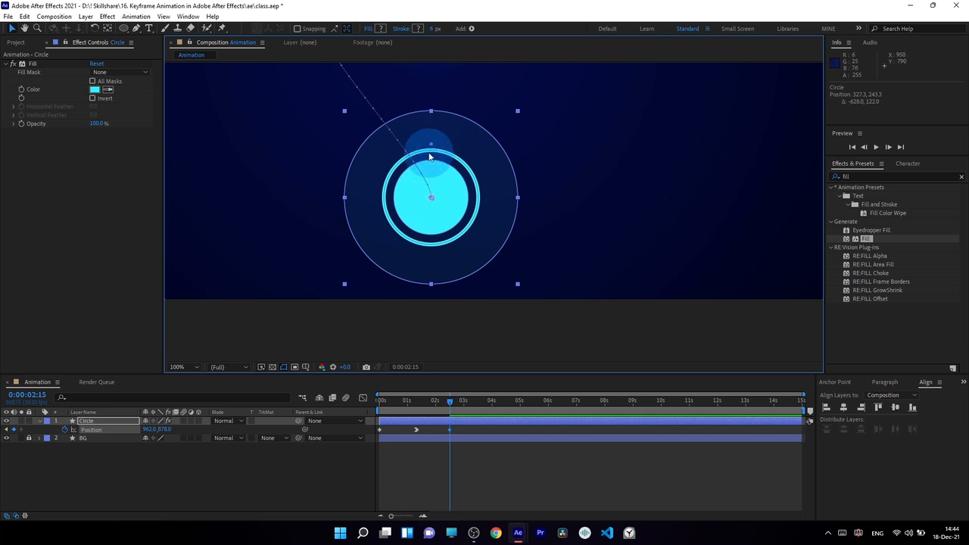
{"action": "left_click_drag", "start_coordinate": [432, 147], "coordinate": [187, 201]}
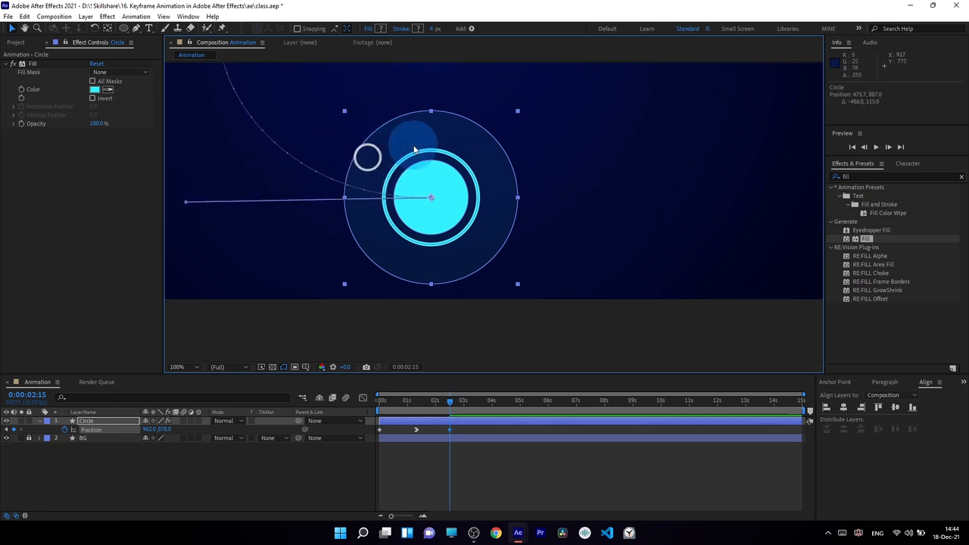
Step: Tune the lower tangent's length to widen the curve and nudge the end point to 954, 918
{"action": "scroll", "coordinate": [424, 144], "scroll_direction": "down", "scroll_amount": 2}
{"action": "key", "text": "space"}
{"action": "left_click_drag", "start_coordinate": [478, 149], "coordinate": [471, 185]}
{"action": "left_click_drag", "start_coordinate": [471, 186], "coordinate": [468, 218]}
{"action": "left_click_drag", "start_coordinate": [327, 277], "coordinate": [294, 273]}
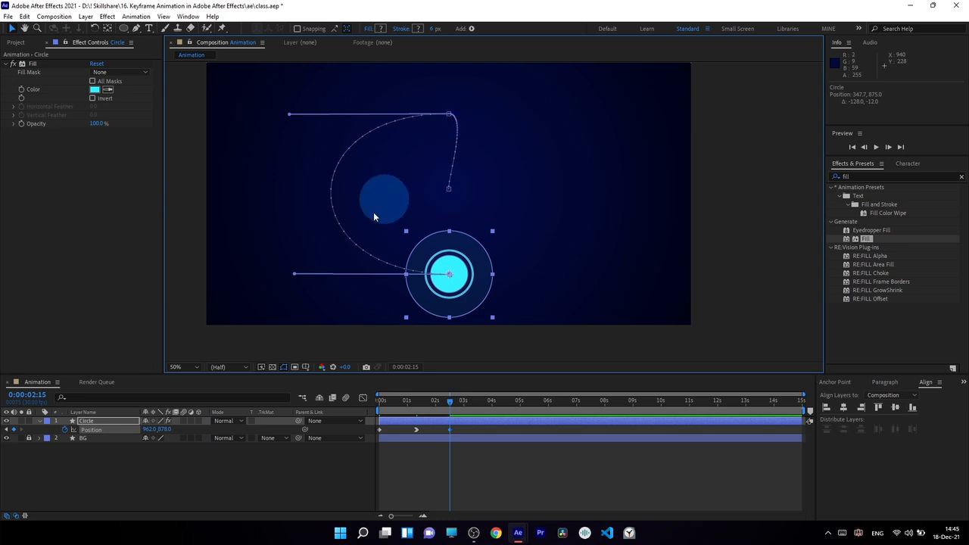
{"action": "left_click_drag", "start_coordinate": [295, 273], "coordinate": [350, 278]}
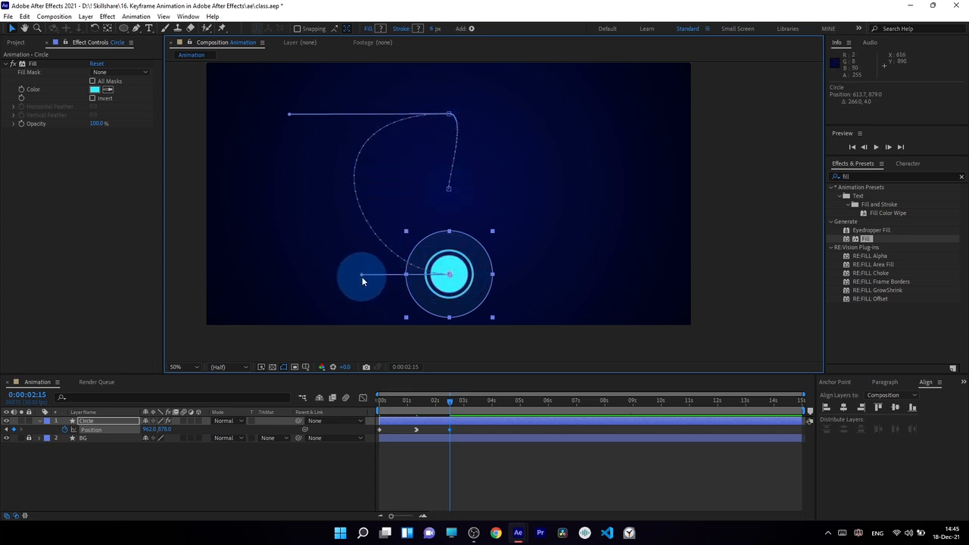
{"action": "left_click_drag", "start_coordinate": [362, 276], "coordinate": [290, 274]}
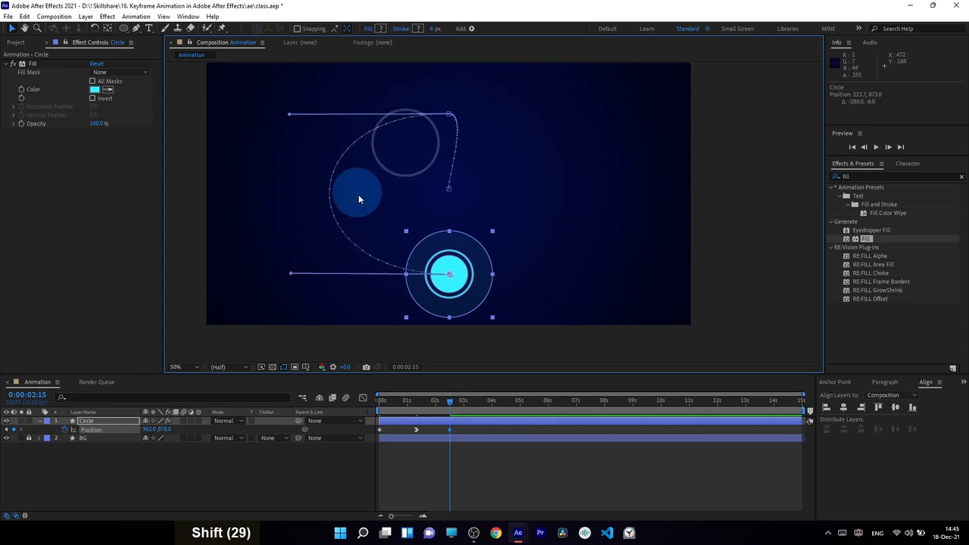
{"action": "left_click_drag", "start_coordinate": [452, 289], "coordinate": [450, 297]}
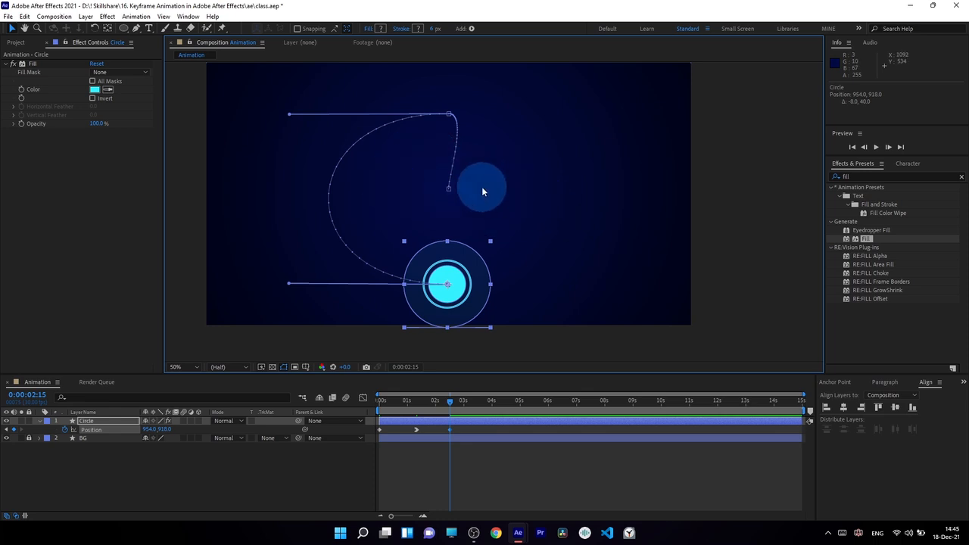
{"action": "left_click", "coordinate": [384, 401]}
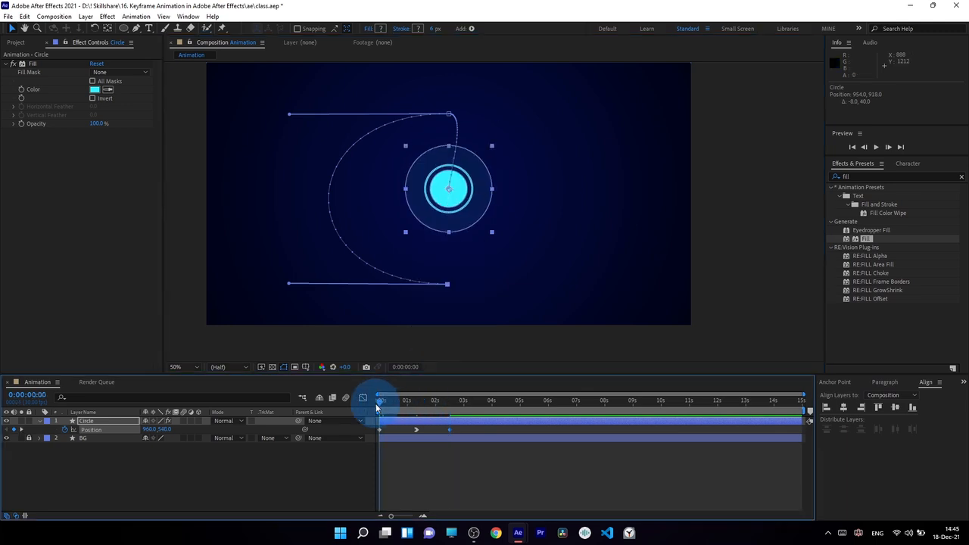
{"action": "left_click_drag", "start_coordinate": [384, 410], "coordinate": [425, 415]}
{"action": "left_click_drag", "start_coordinate": [429, 416], "coordinate": [483, 421]}
{"action": "left_click", "coordinate": [472, 301]}
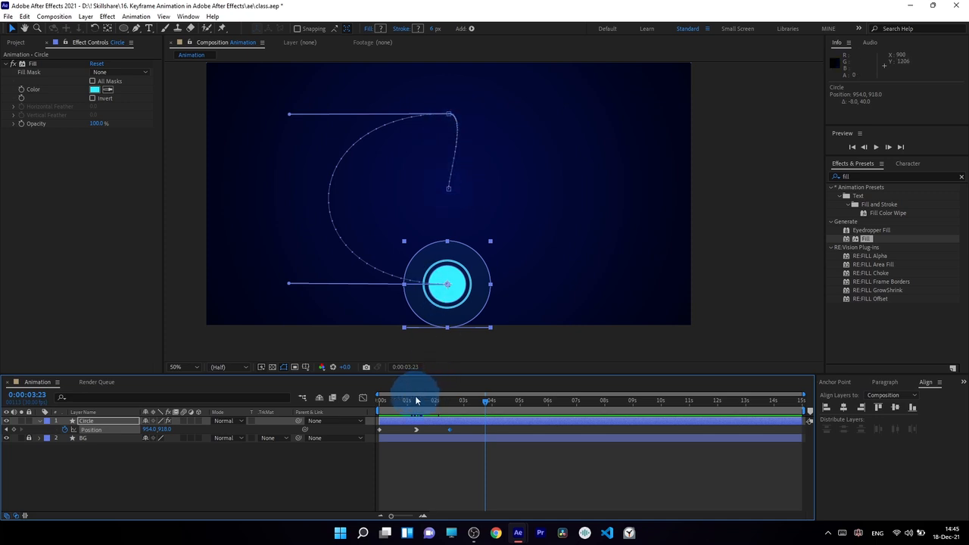
{"action": "left_click_drag", "start_coordinate": [416, 400], "coordinate": [426, 400]}
{"action": "key", "text": "ctrl+z"}
{"action": "left_click", "coordinate": [439, 456]}
Step: Break the top keyframe's tangent into a sharp downward corner, then raise the circle at 0:00:03:25
{"action": "left_click_drag", "start_coordinate": [468, 430], "coordinate": [342, 441]}
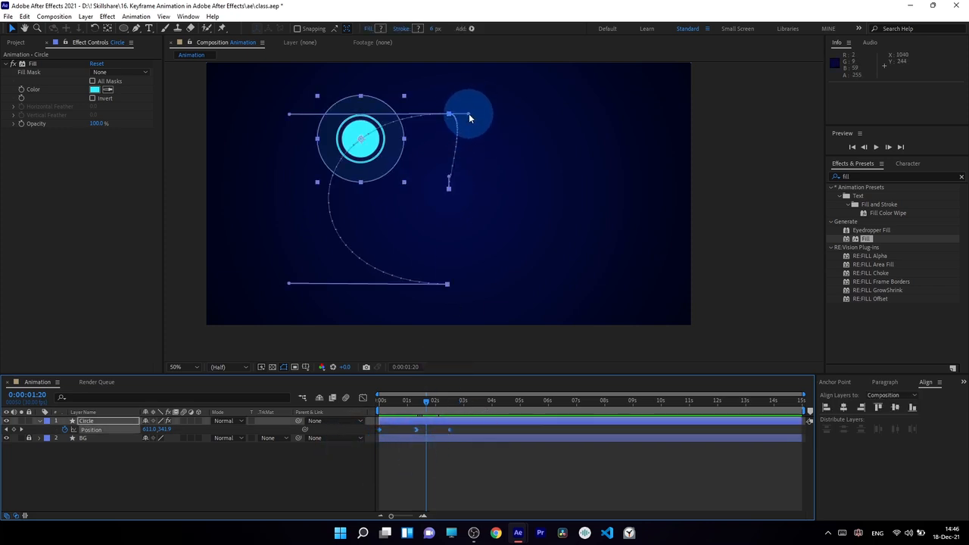
{"action": "left_click_drag", "start_coordinate": [469, 113], "coordinate": [482, 134]}
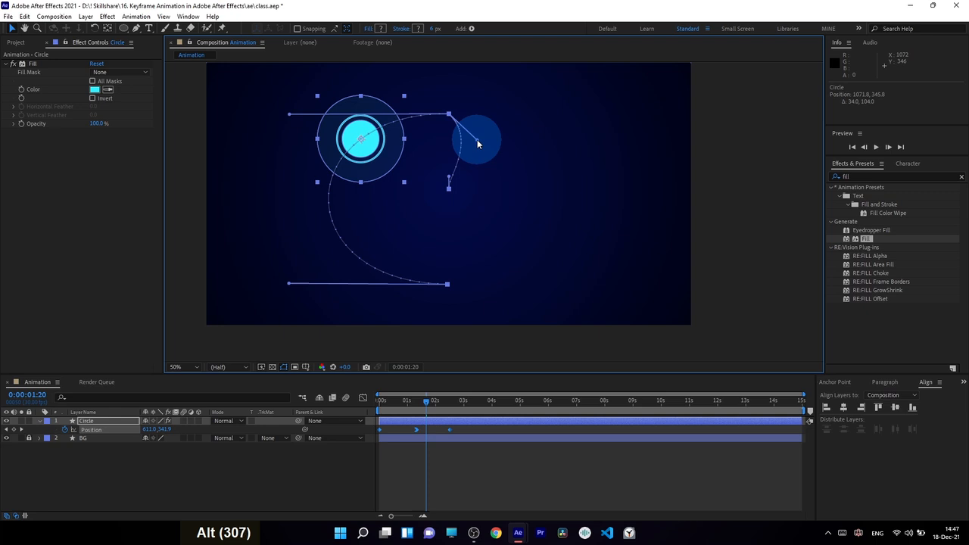
{"action": "left_click_drag", "start_coordinate": [477, 139], "coordinate": [530, 78]}
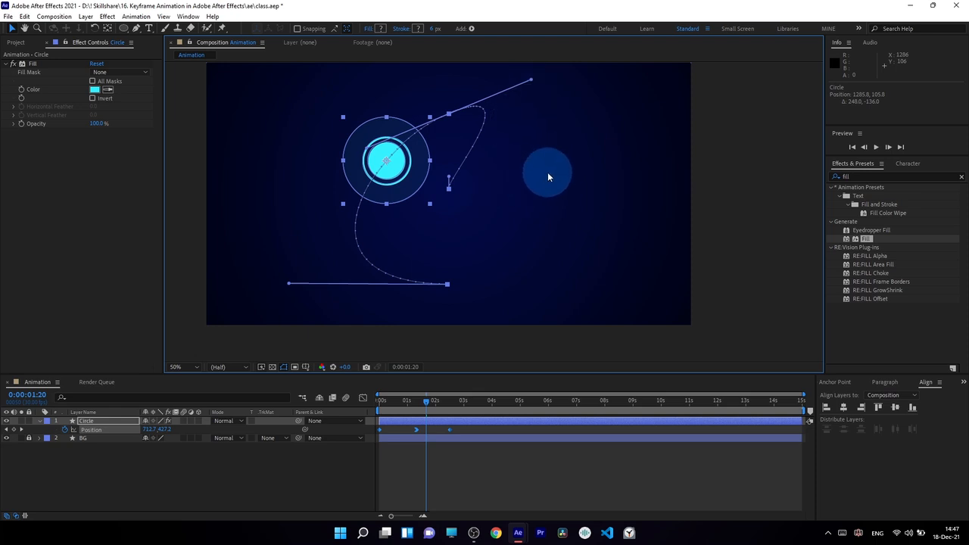
{"action": "key", "text": "ctrl+z"}
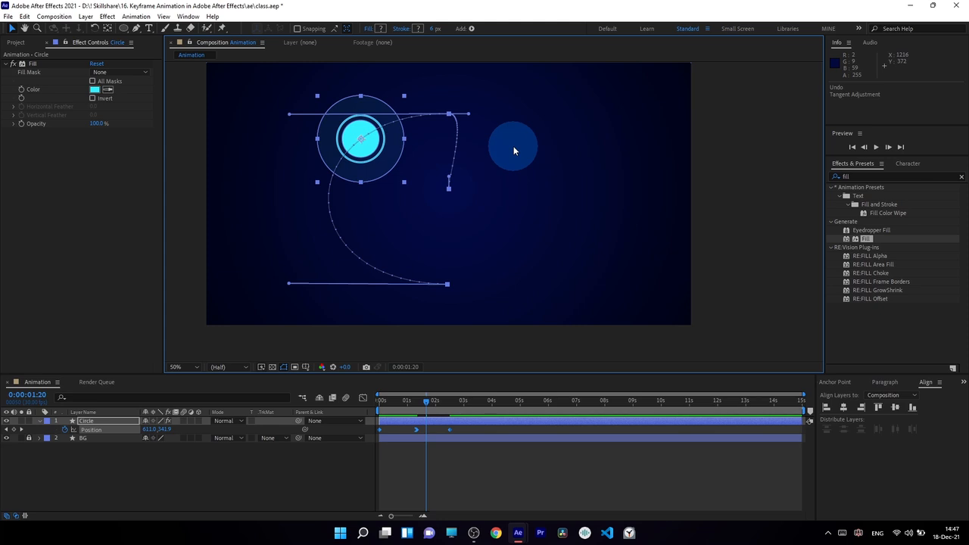
{"action": "left_click_drag", "start_coordinate": [469, 114], "coordinate": [452, 156]}
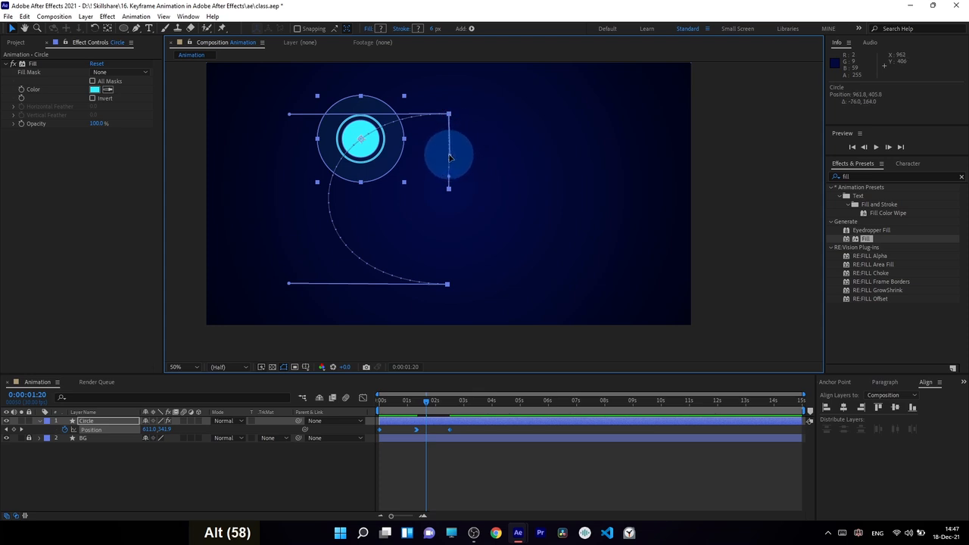
{"action": "left_click", "coordinate": [447, 187], "text": "alt"}
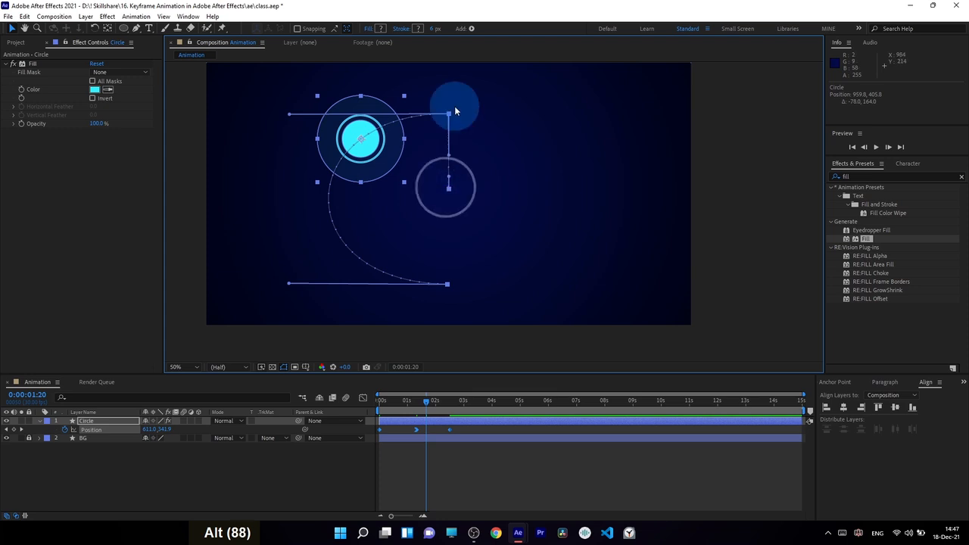
{"action": "left_click_drag", "start_coordinate": [468, 466], "coordinate": [488, 400]}
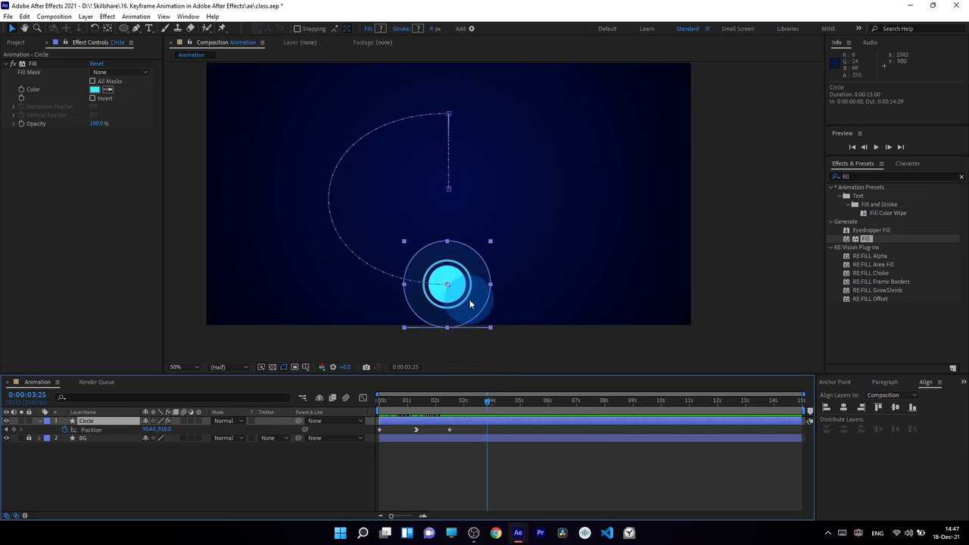
{"action": "left_click_drag", "start_coordinate": [468, 302], "coordinate": [477, 131]}
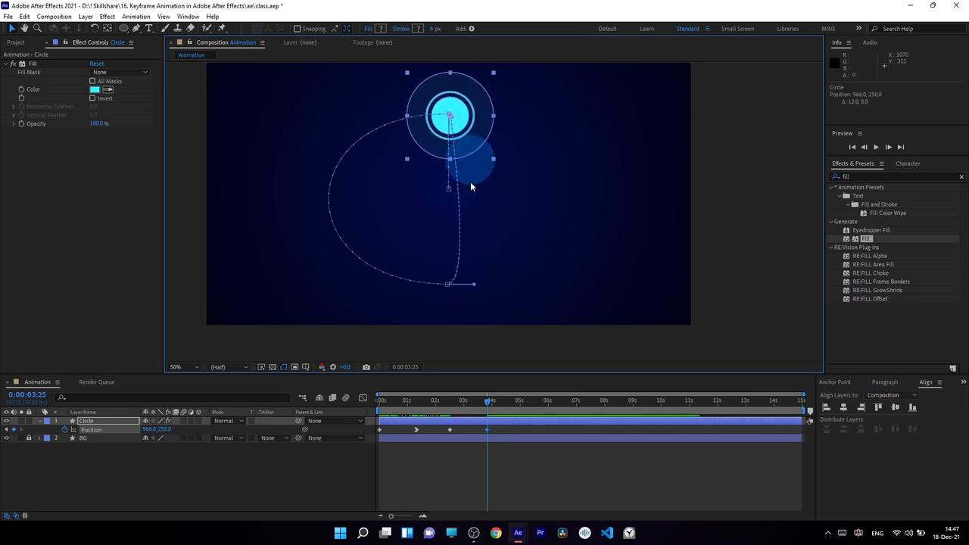
Step: Delete the extra fourth keyframe and copy the 0:00:01:10 Position keyframe
{"action": "left_click", "coordinate": [488, 429]}
{"action": "key", "text": "Delete"}
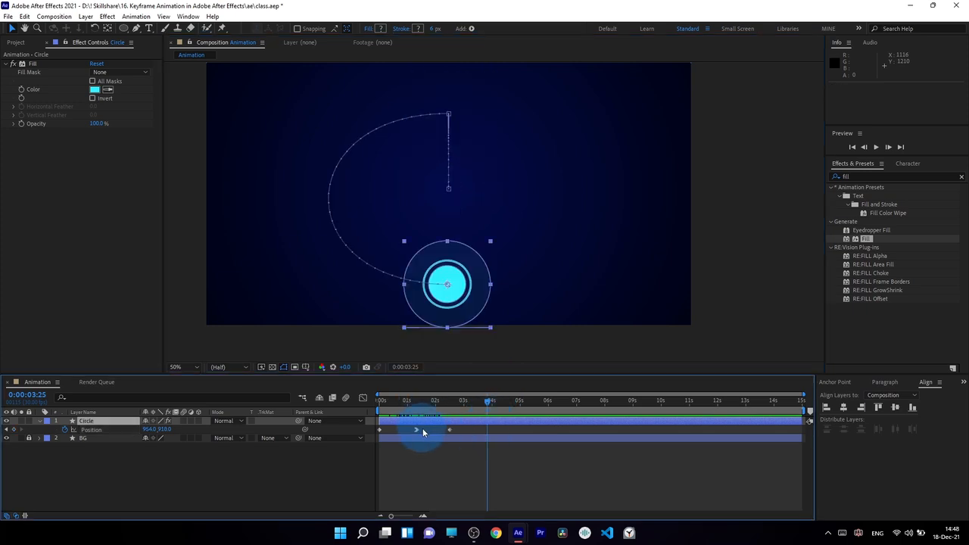
{"action": "left_click", "coordinate": [417, 430]}
{"action": "left_click_drag", "start_coordinate": [417, 433], "coordinate": [423, 402]}
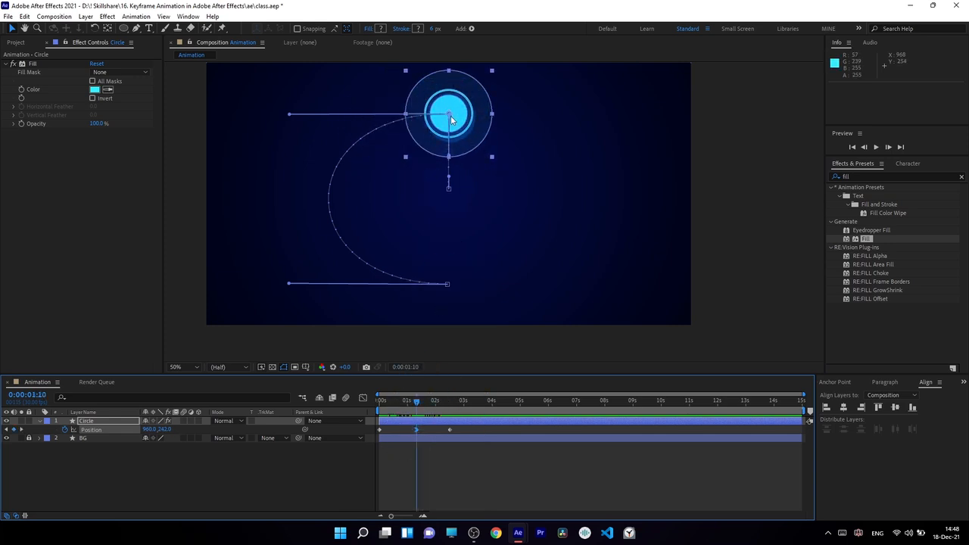
{"action": "left_click", "coordinate": [443, 430]}
{"action": "left_click", "coordinate": [419, 405], "text": "shift"}
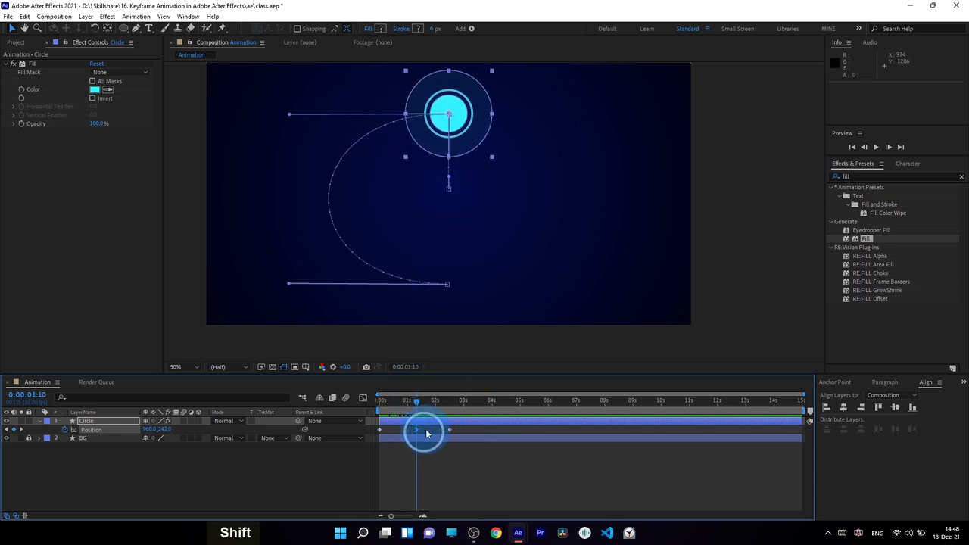
{"action": "left_click_drag", "start_coordinate": [425, 430], "coordinate": [409, 434]}
{"action": "key", "text": "ctrl+c"}
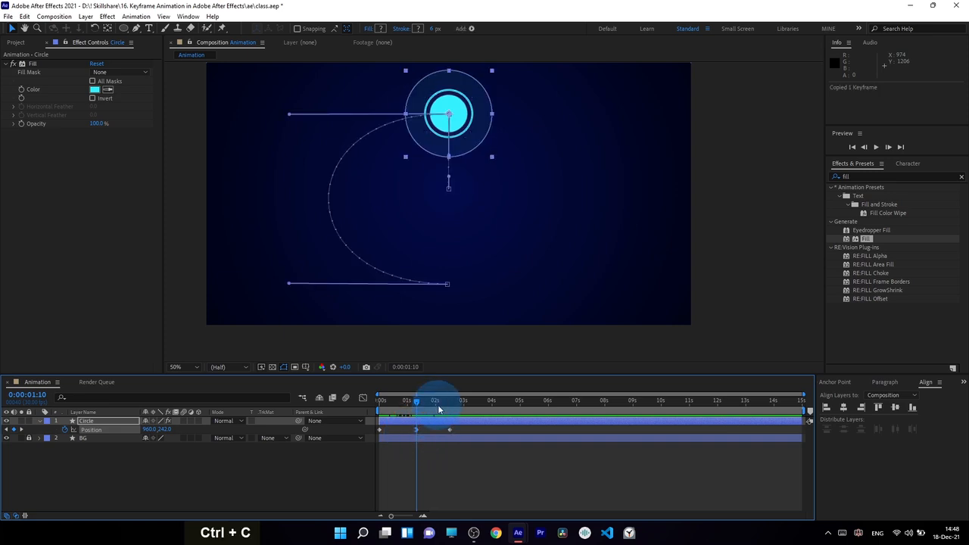
Step: Paste the copied keyframe at 0:00:03:18, returning the circle to 960, 242 to close the loop
{"action": "left_click_drag", "start_coordinate": [437, 405], "coordinate": [480, 402]}
{"action": "left_click", "coordinate": [483, 419]}
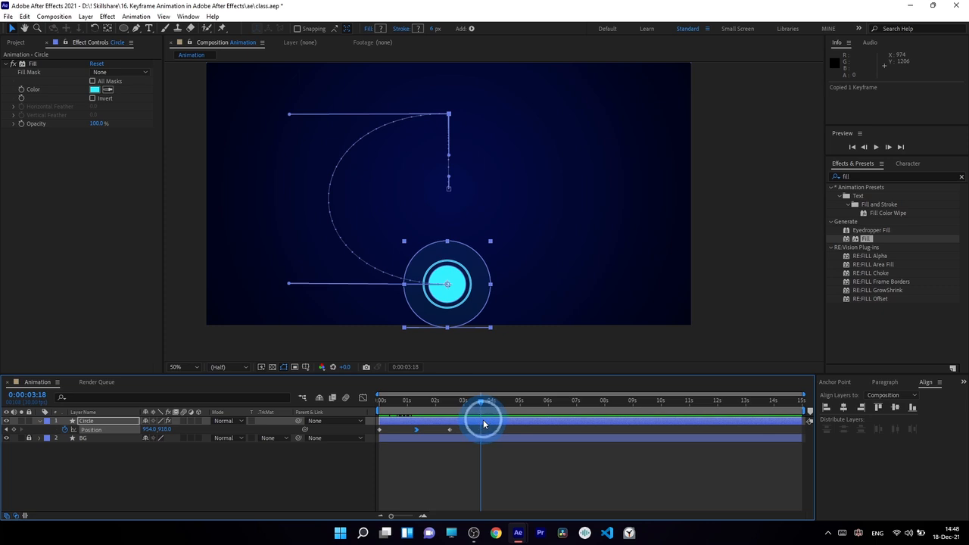
{"action": "key", "text": "ctrl+v"}
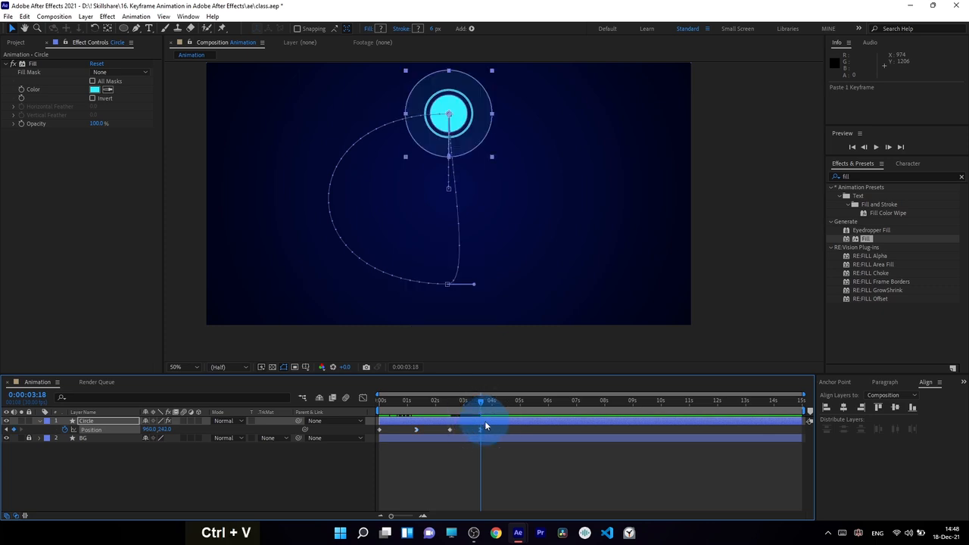
{"action": "left_click", "coordinate": [434, 429]}
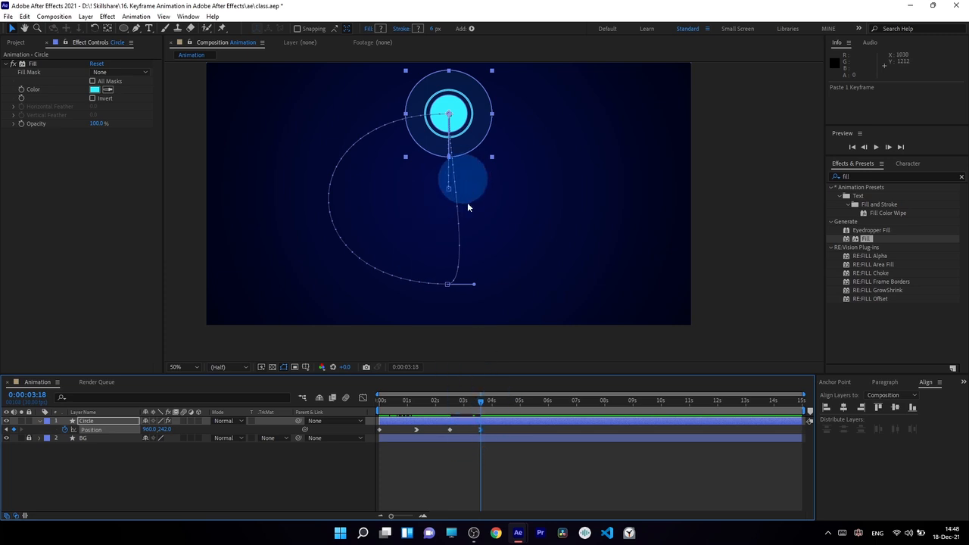
{"action": "left_click", "coordinate": [417, 404]}
Step: At the 3:18 keyframe, stretch the bottom point's Bezier tangent far out to the right
{"action": "left_click", "coordinate": [417, 430]}
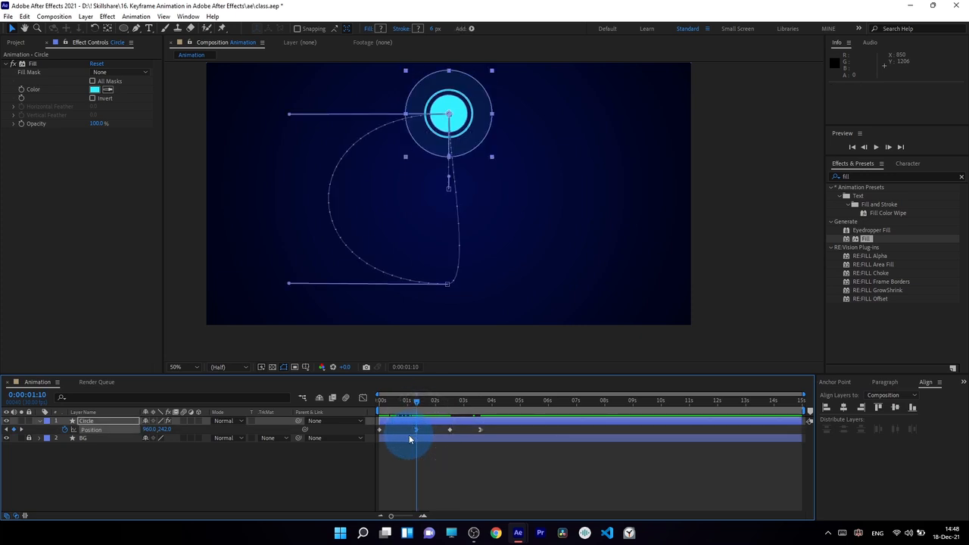
{"action": "left_click_drag", "start_coordinate": [452, 402], "coordinate": [380, 435]}
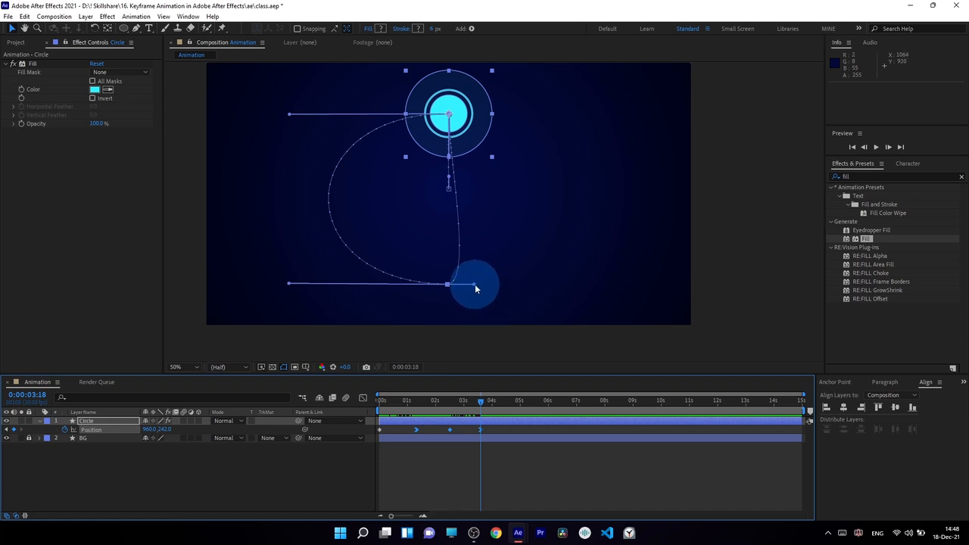
{"action": "left_click_drag", "start_coordinate": [476, 287], "coordinate": [547, 289]}
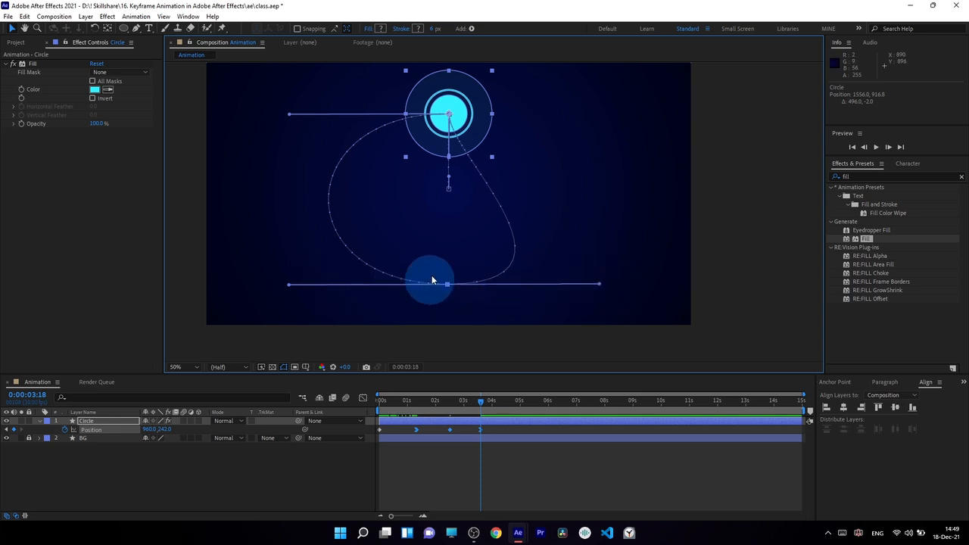
{"action": "scroll", "coordinate": [449, 108], "scroll_direction": "up", "scroll_amount": 2}
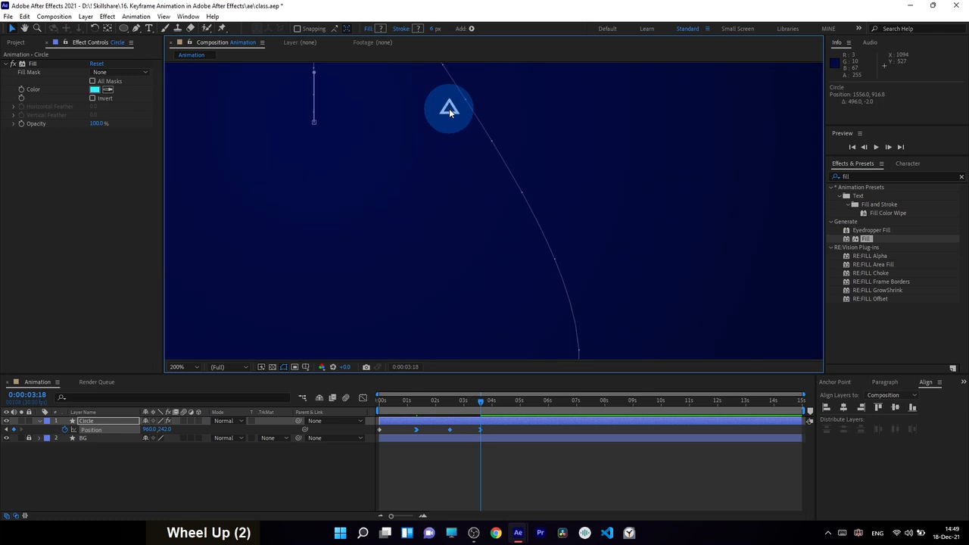
Step: Pull the top point's right-hand tangent out, keeping the vertical handle under the circle's centre
{"action": "key", "text": "space"}
{"action": "left_click_drag", "start_coordinate": [391, 113], "coordinate": [494, 296]}
{"action": "left_click_drag", "start_coordinate": [491, 176], "coordinate": [483, 284]}
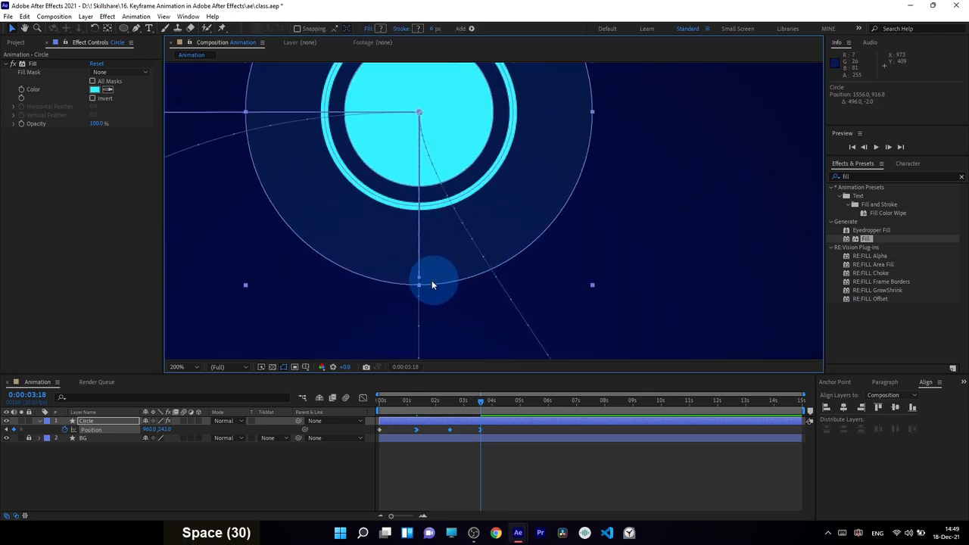
{"action": "left_click_drag", "start_coordinate": [421, 281], "coordinate": [745, 104]}
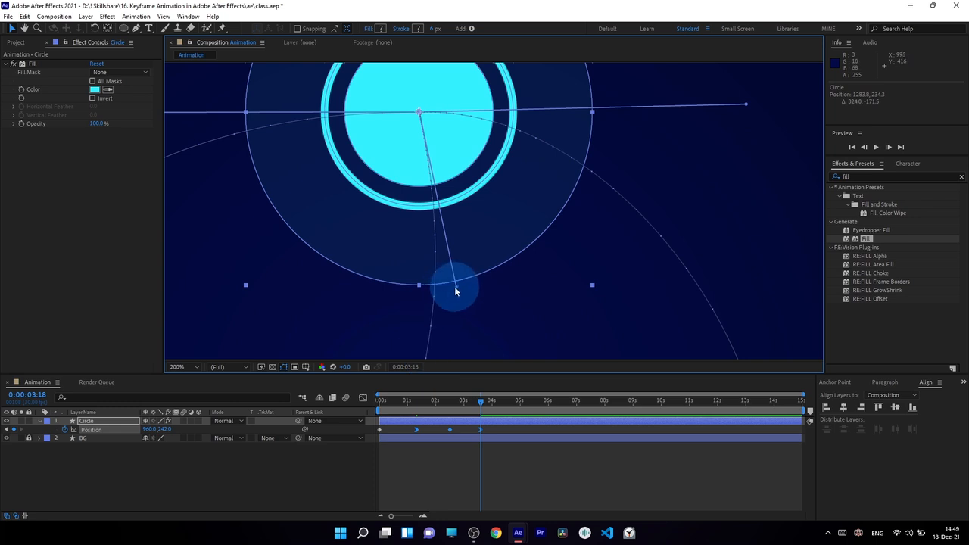
{"action": "left_click_drag", "start_coordinate": [456, 289], "coordinate": [420, 295]}
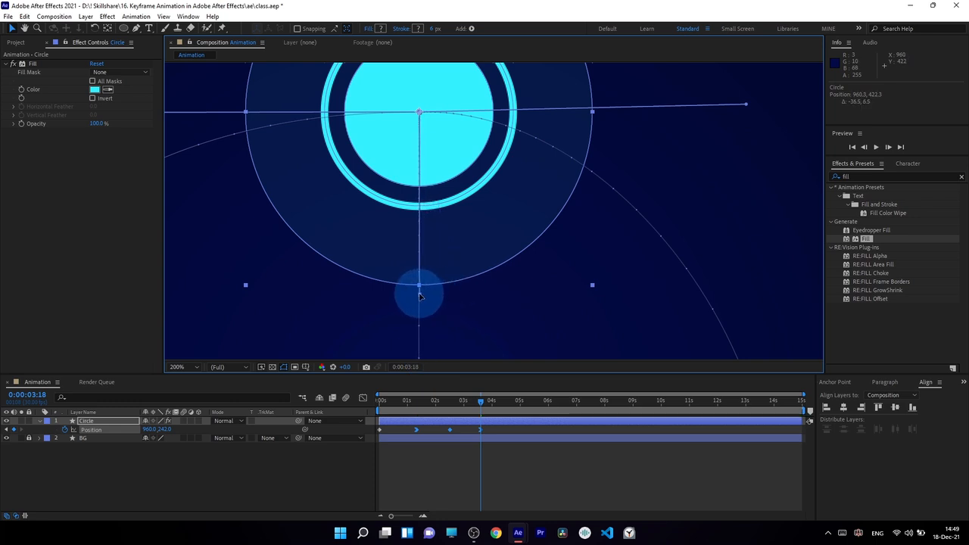
{"action": "left_click", "coordinate": [492, 253]}
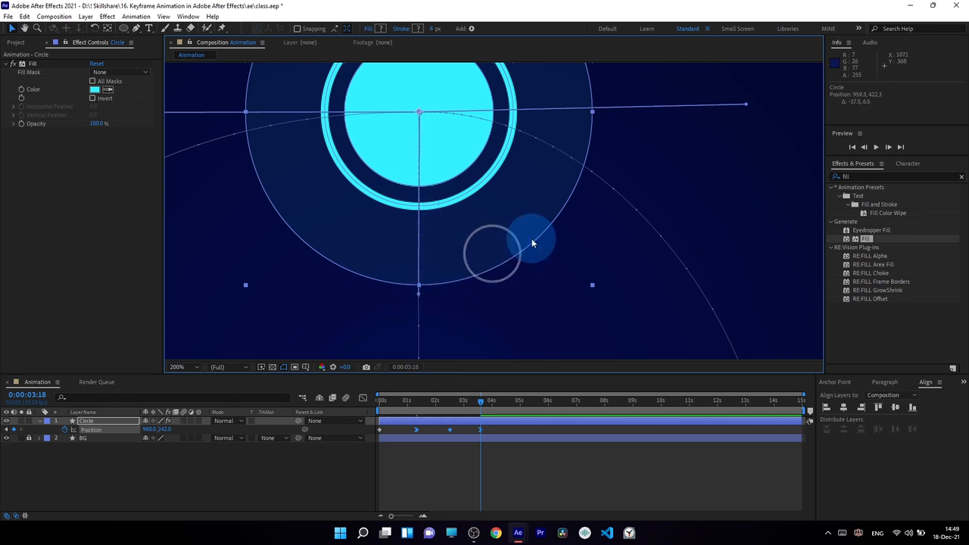
{"action": "scroll", "coordinate": [531, 239], "scroll_direction": "down", "scroll_amount": 2}
{"action": "scroll", "coordinate": [492, 290], "scroll_direction": "up", "scroll_amount": 1}
{"action": "scroll", "coordinate": [493, 272], "scroll_direction": "down", "scroll_amount": 1}
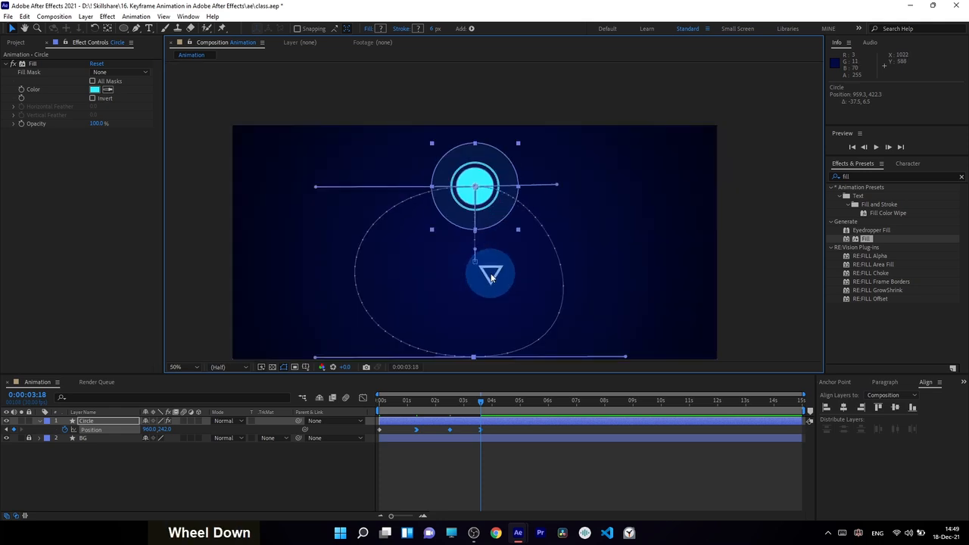
Step: Lengthen the top tangent further right into an even oval, then scrub back to 0:00:00:00 to check
{"action": "key", "text": "space"}
{"action": "left_click_drag", "start_coordinate": [500, 308], "coordinate": [488, 261]}
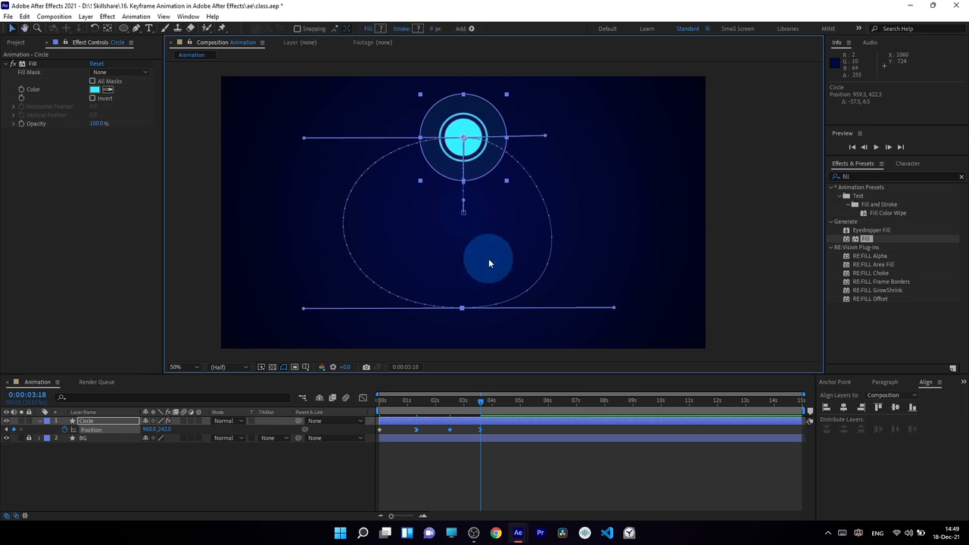
{"action": "key", "text": "space"}
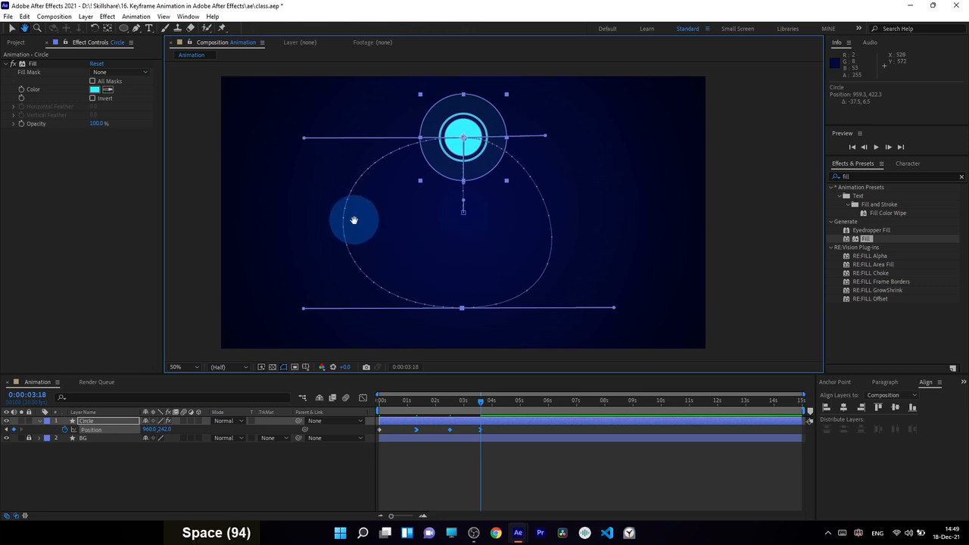
{"action": "left_click_drag", "start_coordinate": [484, 230], "coordinate": [475, 288]}
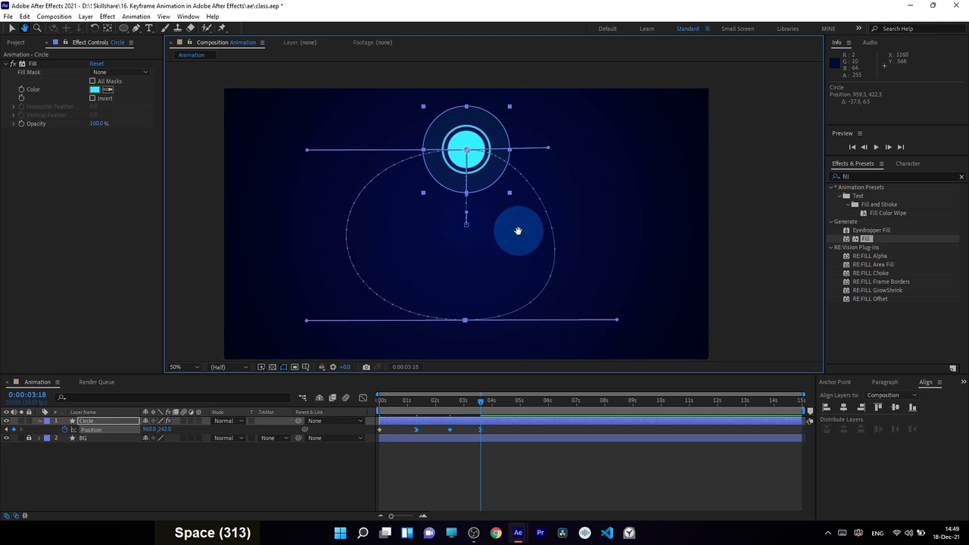
{"action": "mouse_move", "coordinate": [518, 231]}
{"action": "left_mouse_down"}
{"action": "mouse_move", "coordinate": [467, 260]}
{"action": "mouse_move", "coordinate": [520, 219]}
{"action": "mouse_move", "coordinate": [513, 235]}
{"action": "left_mouse_up"}
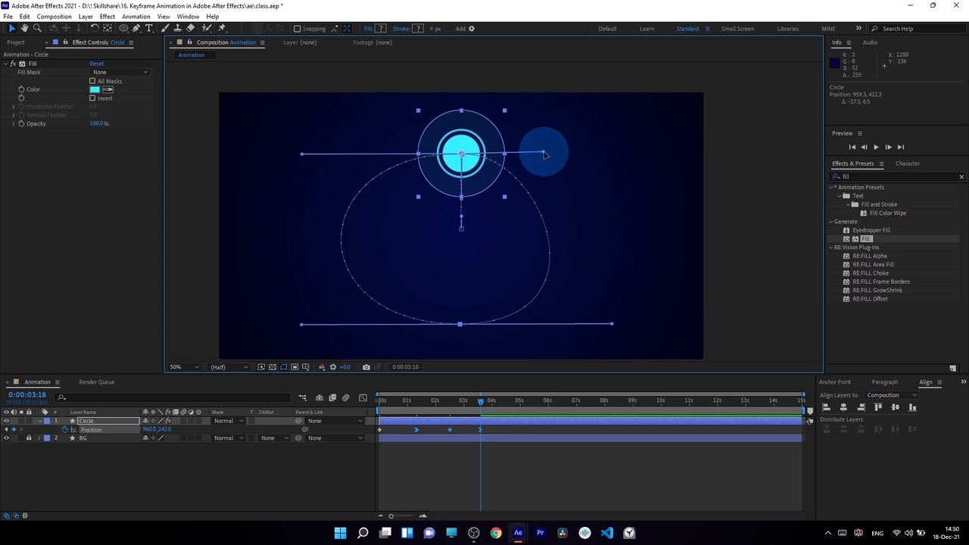
{"action": "left_click_drag", "start_coordinate": [544, 154], "coordinate": [608, 246]}
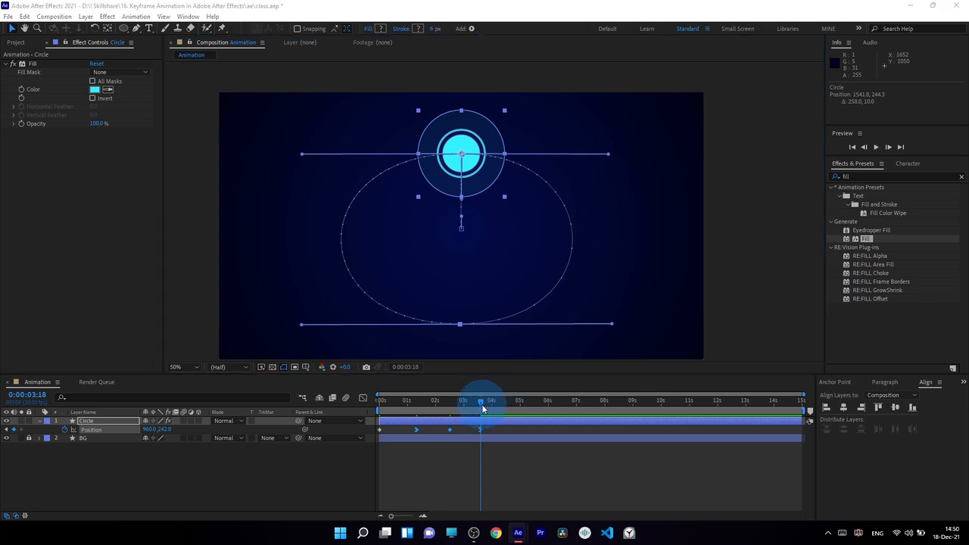
{"action": "left_click_drag", "start_coordinate": [482, 404], "coordinate": [512, 406]}
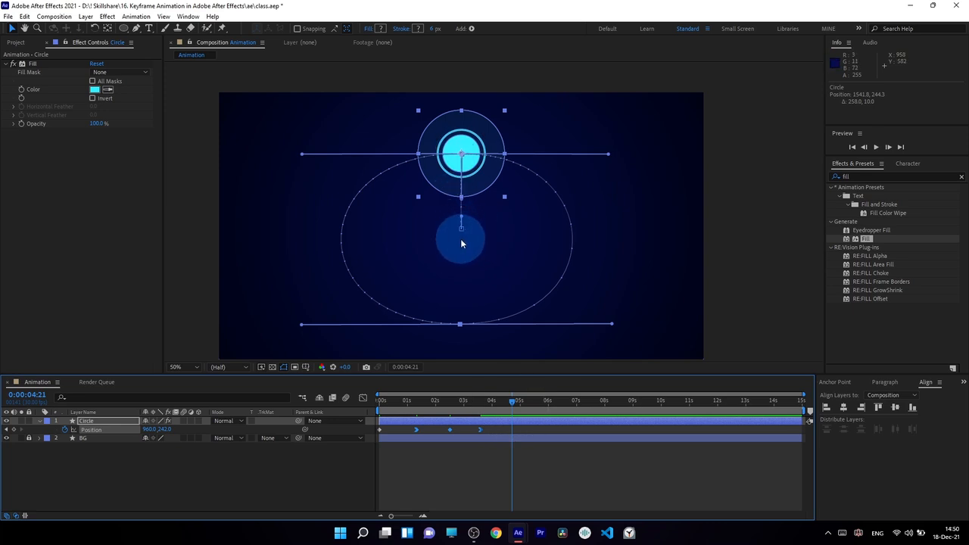
{"action": "left_click_drag", "start_coordinate": [510, 402], "coordinate": [373, 437]}
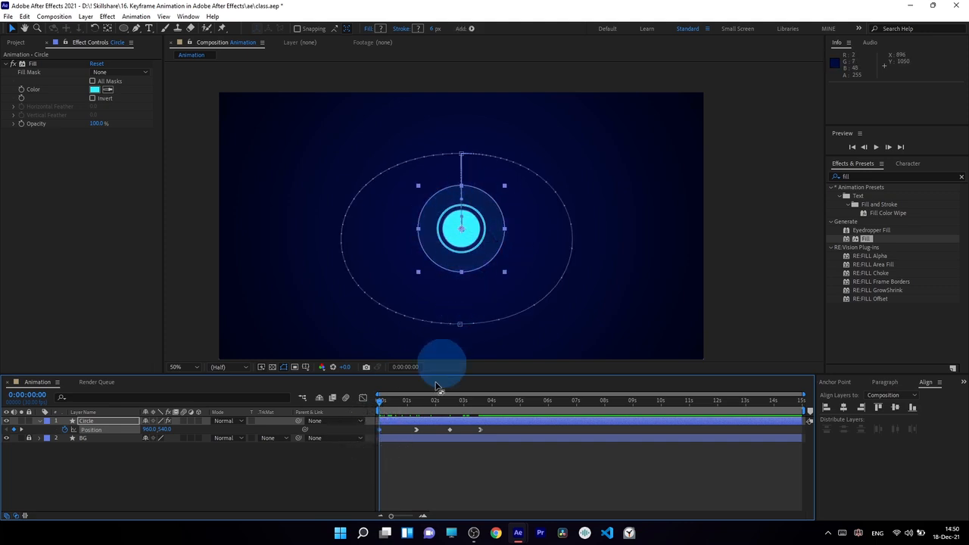
Step: Copy the first Position keyframe (960, 540) to 0:00:04:24 so the circle returns to centre
{"action": "left_click_drag", "start_coordinate": [388, 427], "coordinate": [369, 439]}
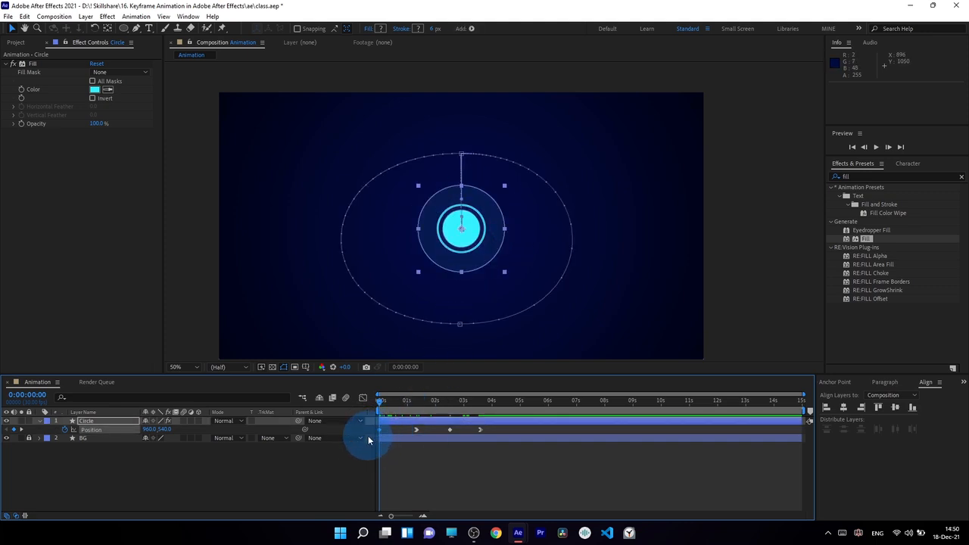
{"action": "key", "text": "ctrl+c"}
{"action": "left_click", "coordinate": [509, 403]}
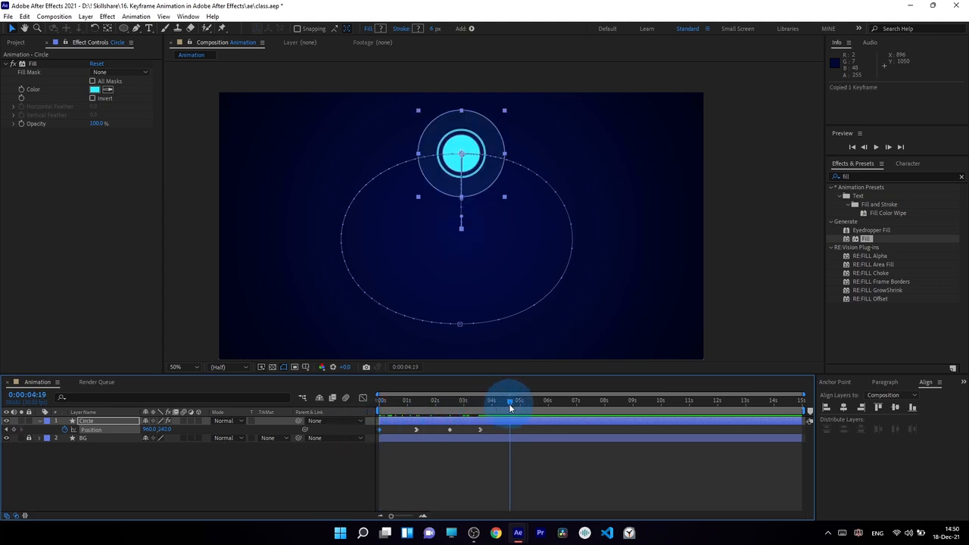
{"action": "left_click_drag", "start_coordinate": [510, 410], "coordinate": [516, 414]}
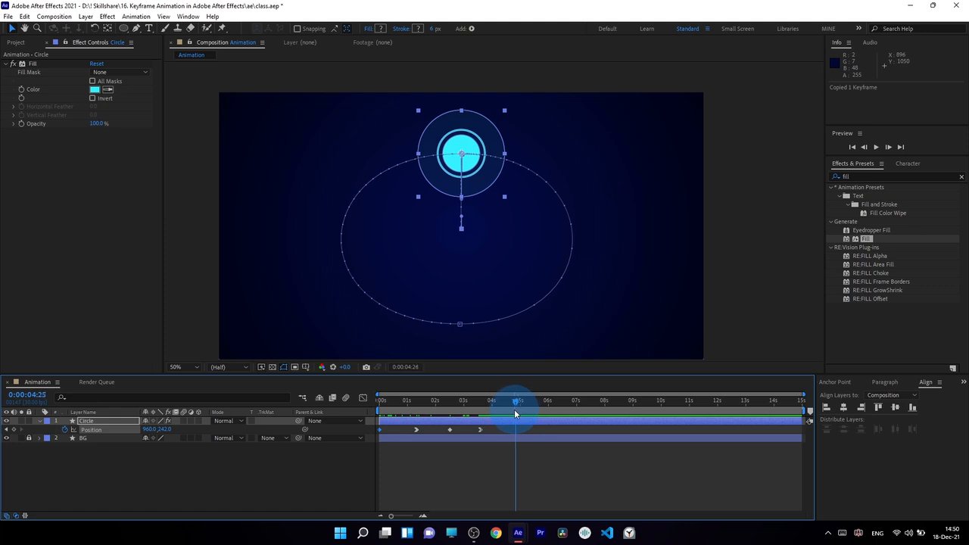
{"action": "key", "text": "ctrl+v"}
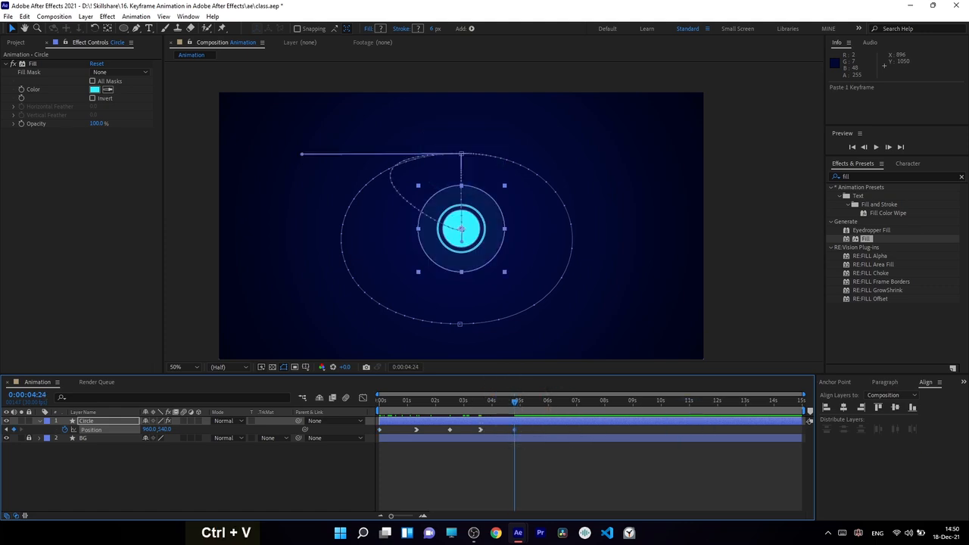
Step: Preview the looping animation, then reselect the Circle layer
{"action": "left_click", "coordinate": [516, 402]}
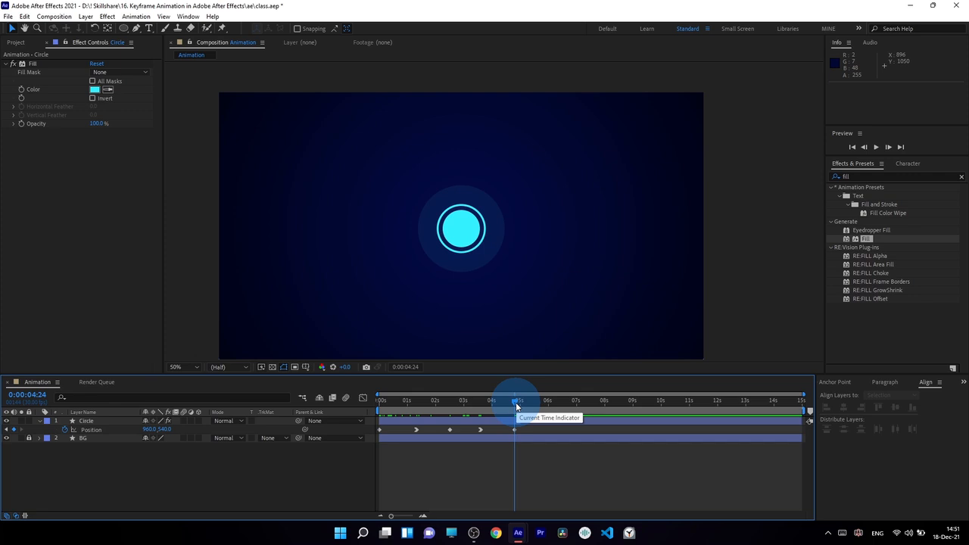
{"action": "key", "text": "space"}
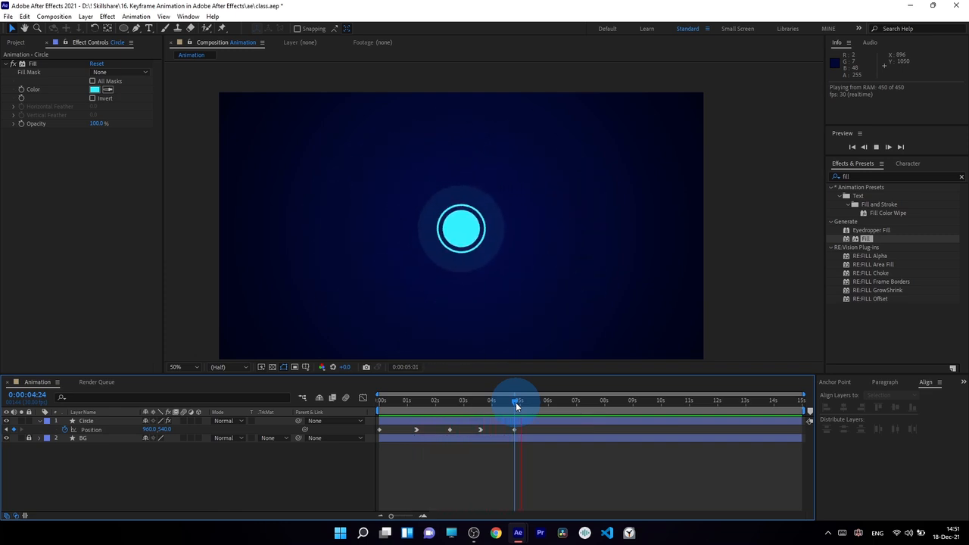
{"action": "key", "text": "0"}
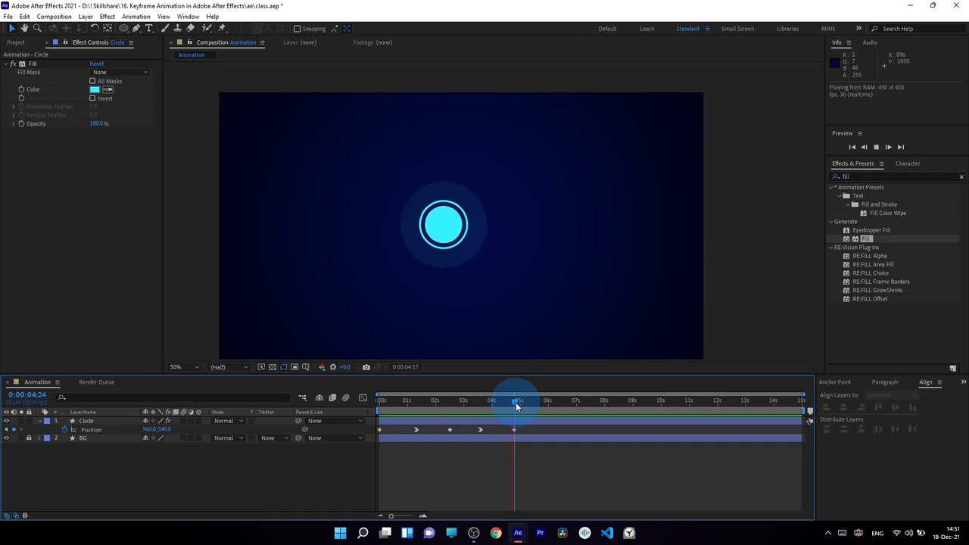
{"action": "key", "text": "0"}
{"action": "left_click", "coordinate": [518, 419]}
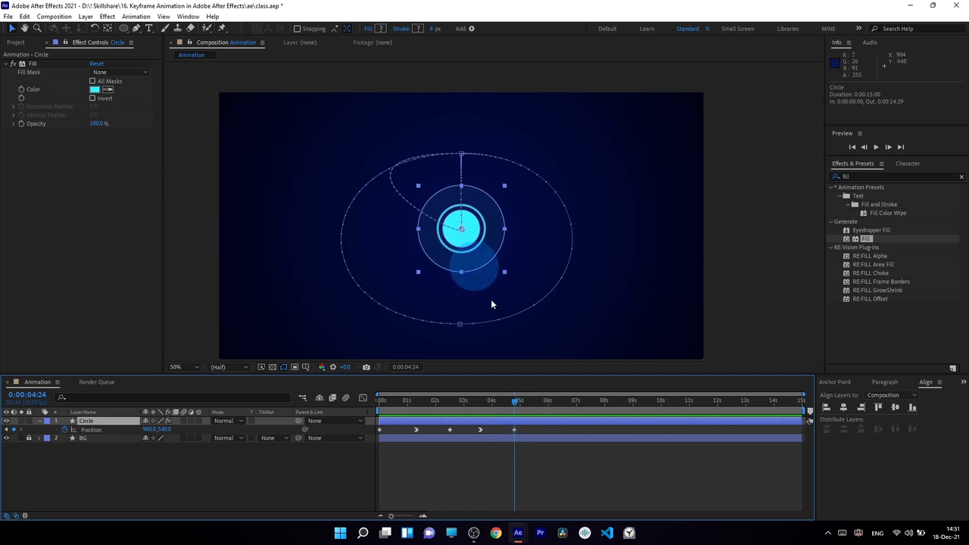
Step: Pull the 4:24 keyframe's Bezier tangent up and right so the path curves smoothly into centre
{"action": "left_click", "coordinate": [514, 429]}
{"action": "scroll", "coordinate": [436, 210], "scroll_direction": "down", "scroll_amount": 1}
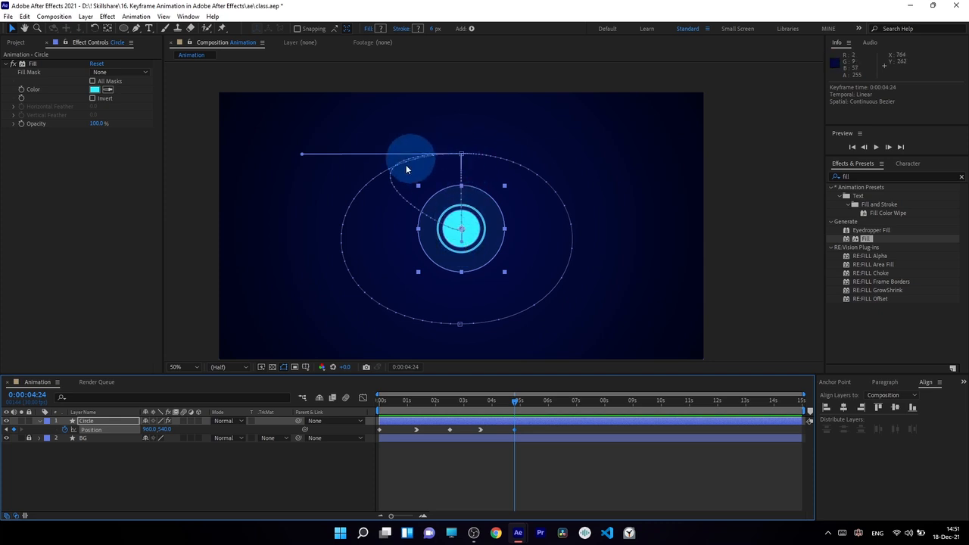
{"action": "left_click_drag", "start_coordinate": [481, 403], "coordinate": [512, 406]}
{"action": "scroll", "coordinate": [428, 272], "scroll_direction": "up", "scroll_amount": 2}
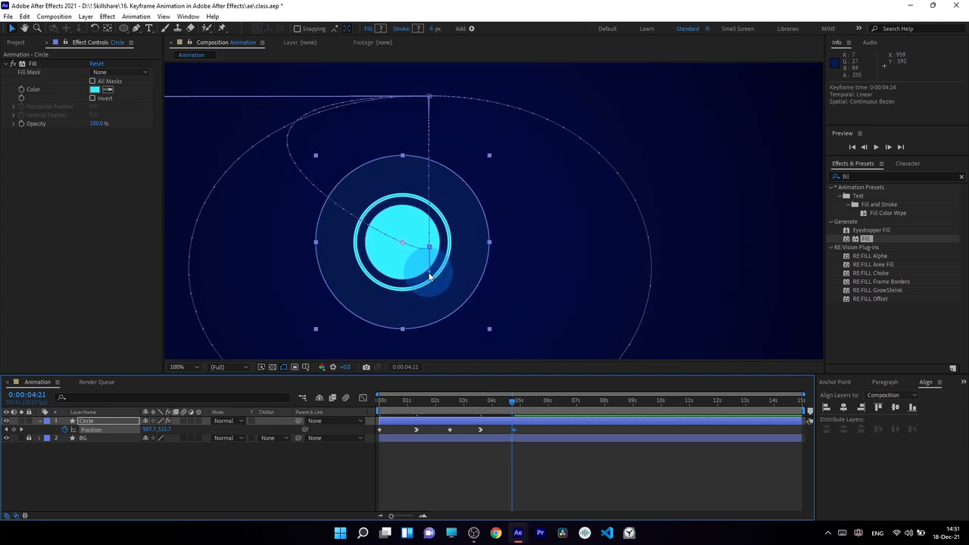
{"action": "left_click_drag", "start_coordinate": [431, 277], "coordinate": [380, 225]}
{"action": "mouse_move", "coordinate": [426, 192]}
{"action": "left_mouse_down"}
{"action": "mouse_move", "coordinate": [422, 175]}
{"action": "mouse_move", "coordinate": [336, 241]}
{"action": "mouse_move", "coordinate": [351, 258]}
{"action": "mouse_move", "coordinate": [425, 181]}
{"action": "left_mouse_up"}
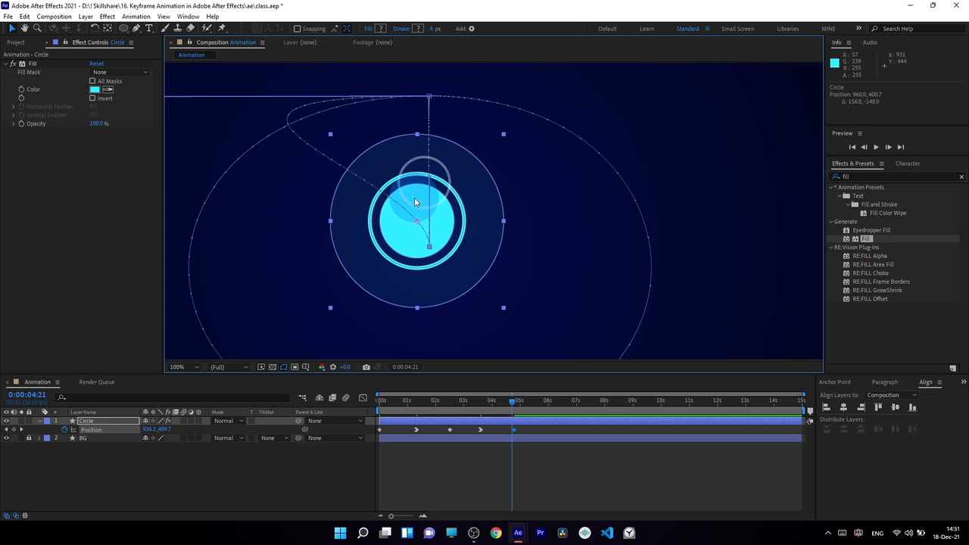
{"action": "key", "text": "ctrl+z"}
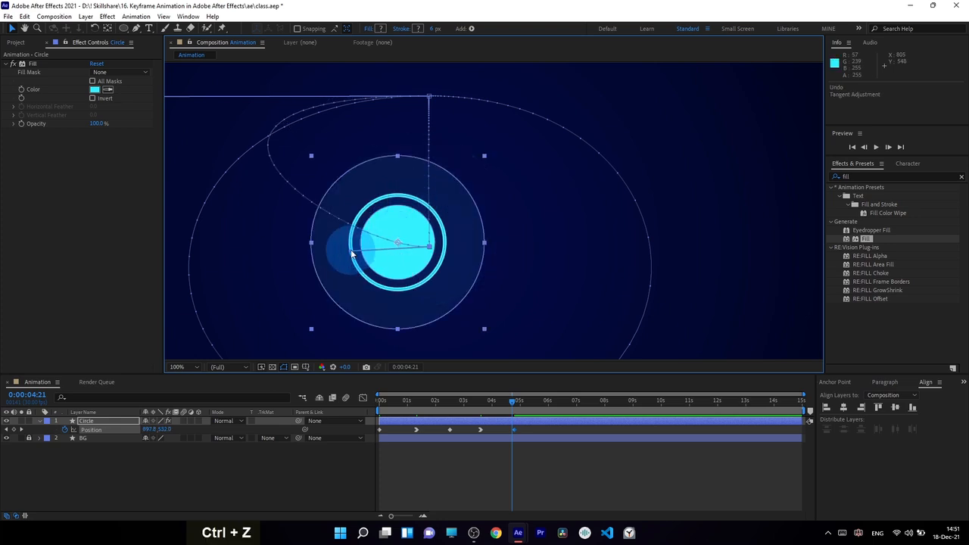
{"action": "left_click_drag", "start_coordinate": [351, 253], "coordinate": [458, 244]}
{"action": "scroll", "coordinate": [445, 245], "scroll_direction": "down", "scroll_amount": 1}
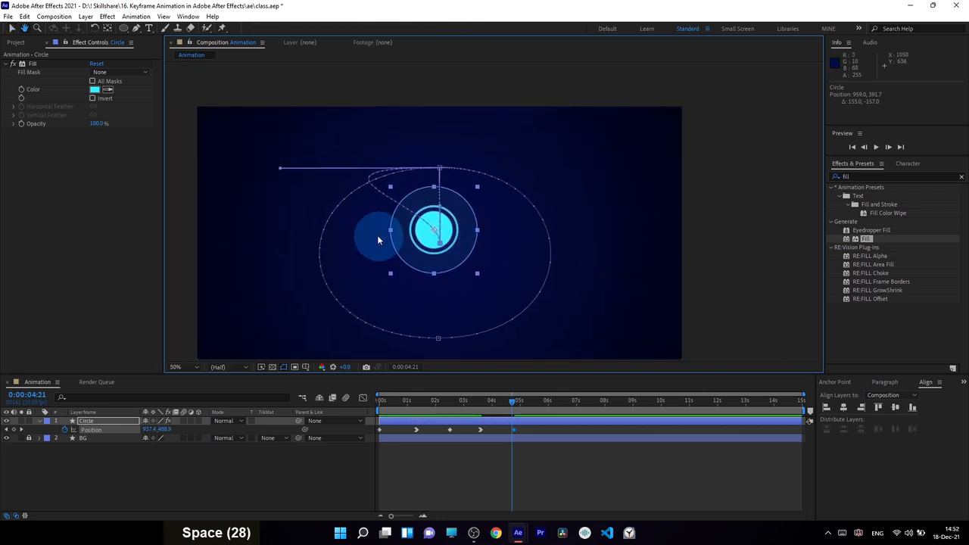
{"action": "left_click", "coordinate": [24, 16]}
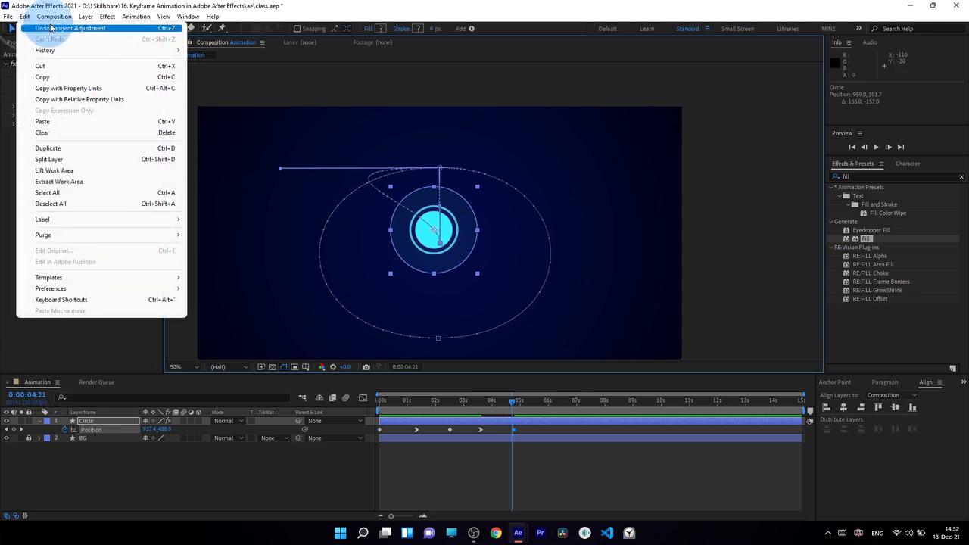
Step: Drag the motion path's top tangent handle back onto the ellipse and scrub back to check
{"action": "left_click", "coordinate": [300, 5]}
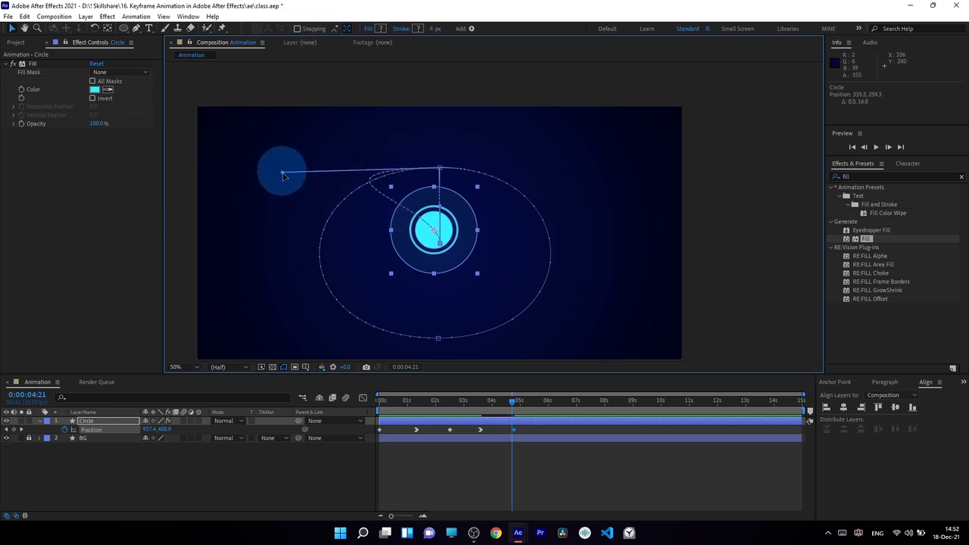
{"action": "left_click_drag", "start_coordinate": [283, 176], "coordinate": [427, 194]}
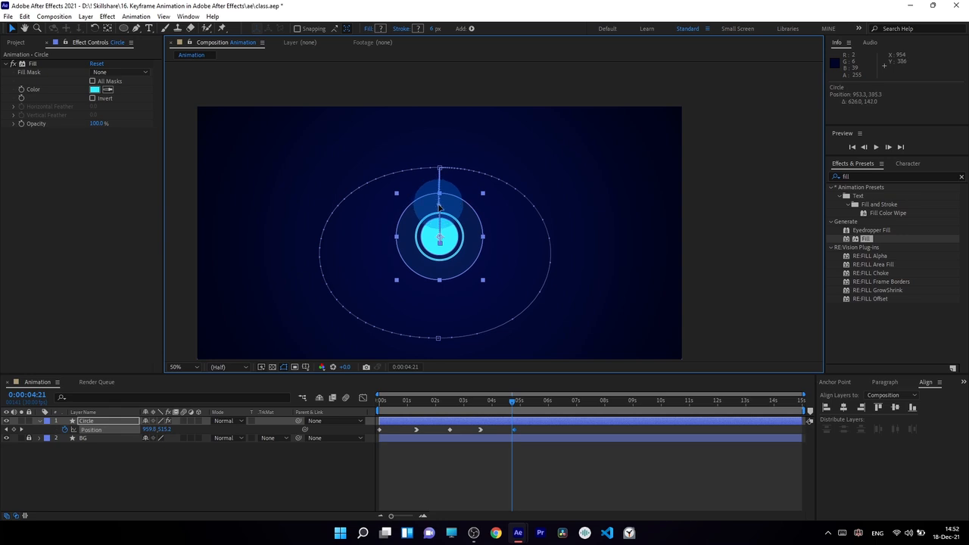
{"action": "left_click_drag", "start_coordinate": [439, 212], "coordinate": [439, 213]}
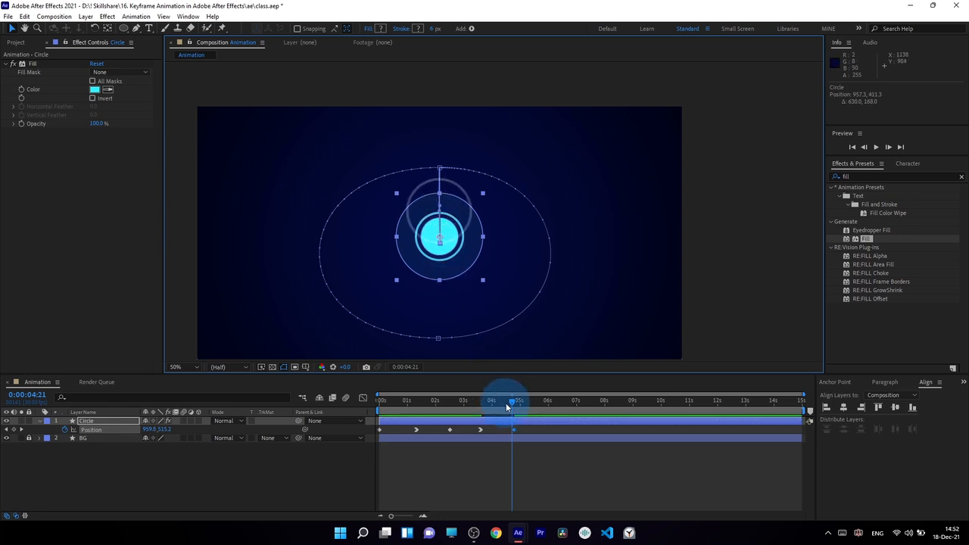
{"action": "left_click_drag", "start_coordinate": [511, 403], "coordinate": [473, 451]}
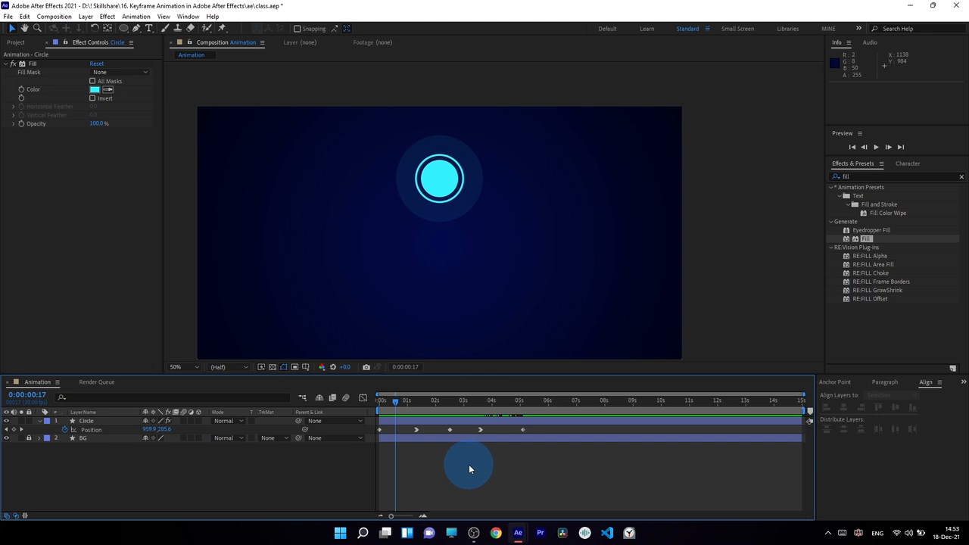
{"action": "key", "text": "0"}
{"action": "key", "text": "0"}
{"action": "key", "text": "0"}
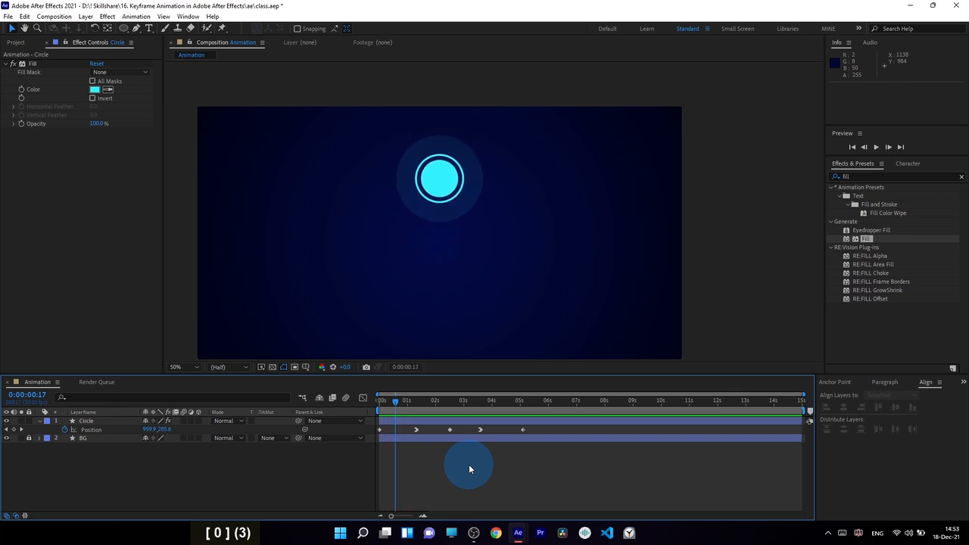
{"action": "key", "text": "0"}
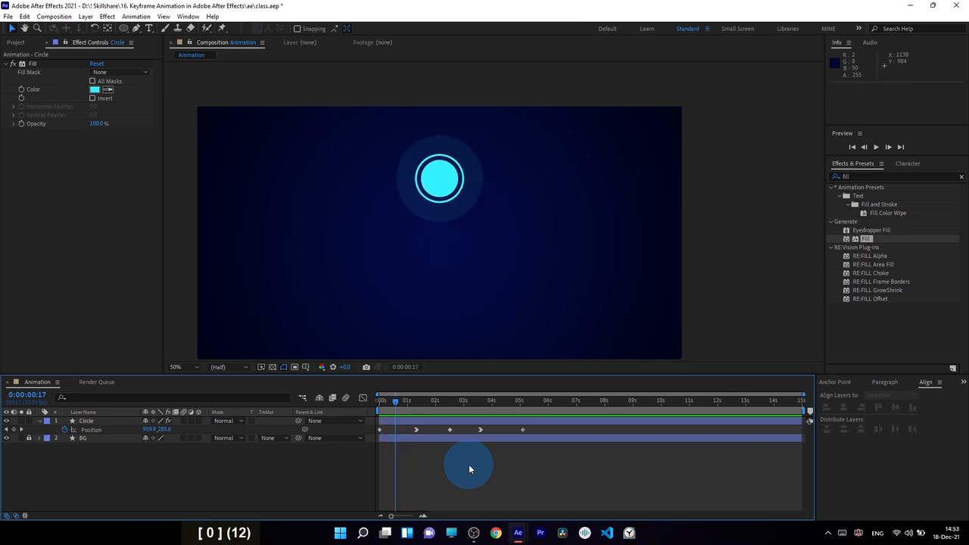
{"action": "left_click", "coordinate": [445, 401]}
{"action": "left_click", "coordinate": [504, 177]}
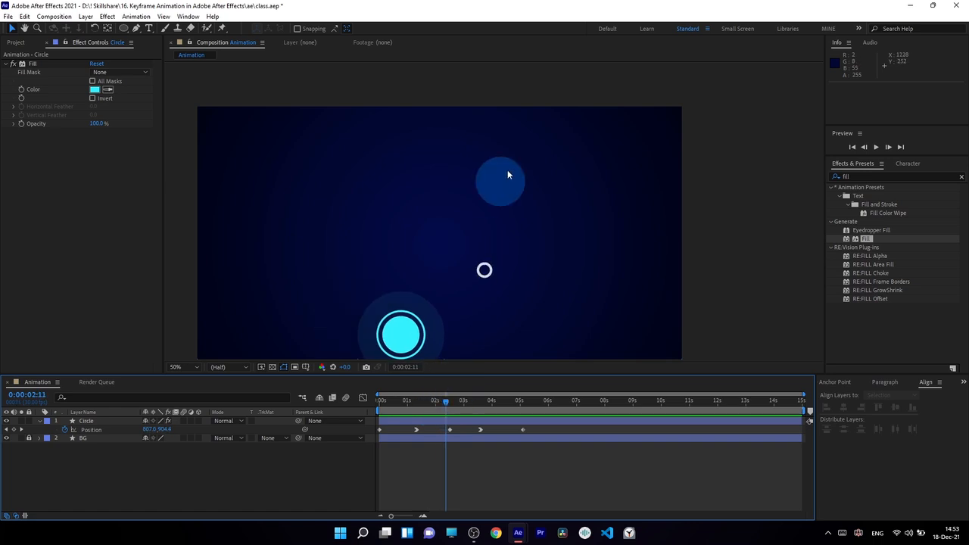
{"action": "left_click_drag", "start_coordinate": [446, 401], "coordinate": [419, 405]}
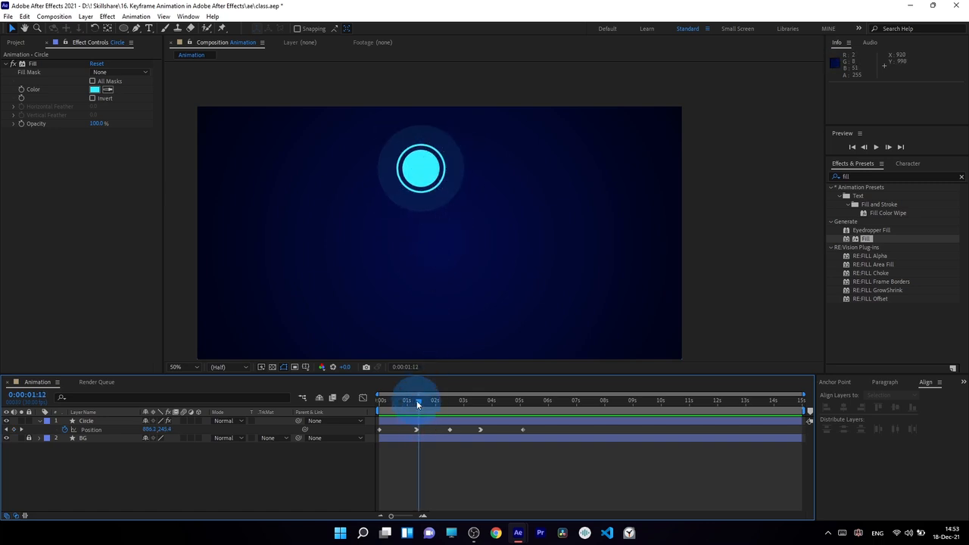
{"action": "left_click_drag", "start_coordinate": [417, 404], "coordinate": [476, 431]}
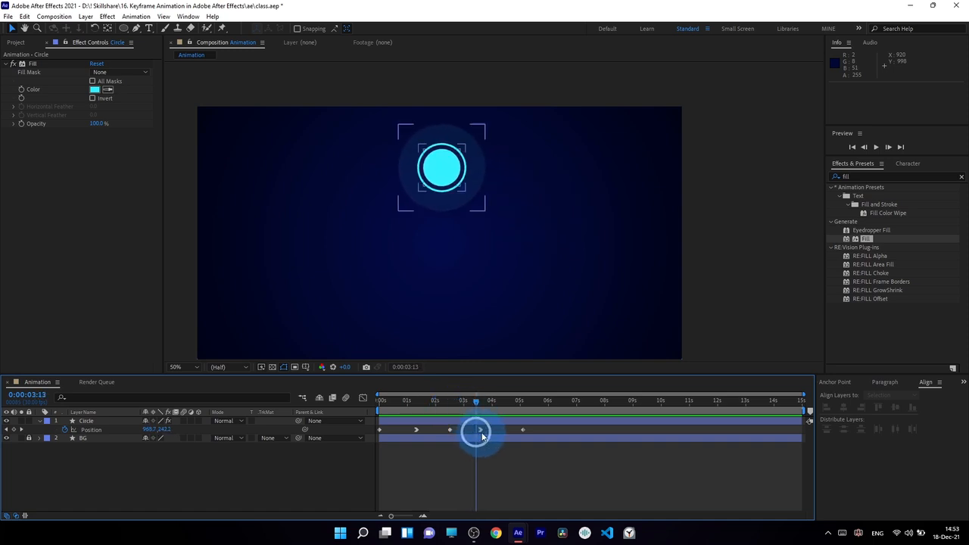
{"action": "left_click", "coordinate": [471, 401]}
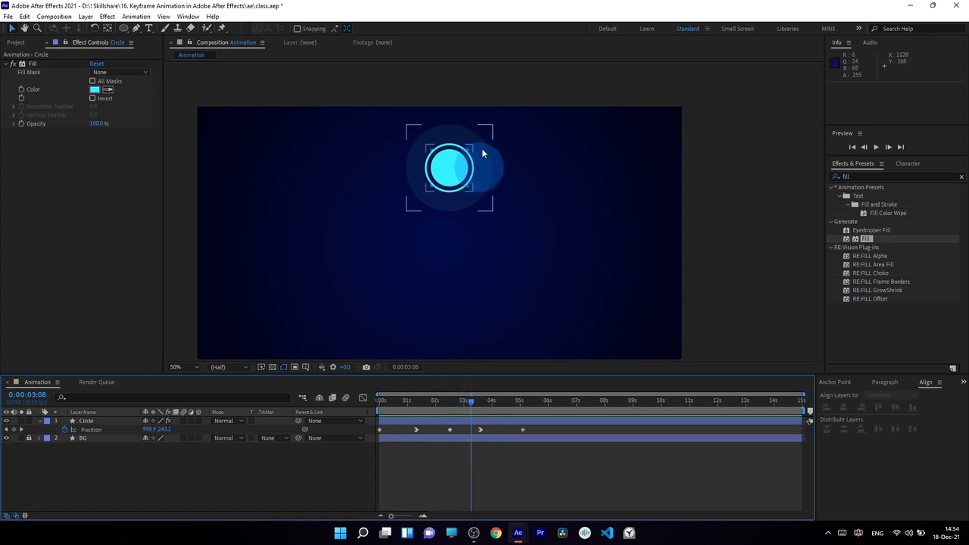
Step: Show the Circle layer's Position speed graph with the playhead at the start
{"action": "left_click", "coordinate": [91, 429]}
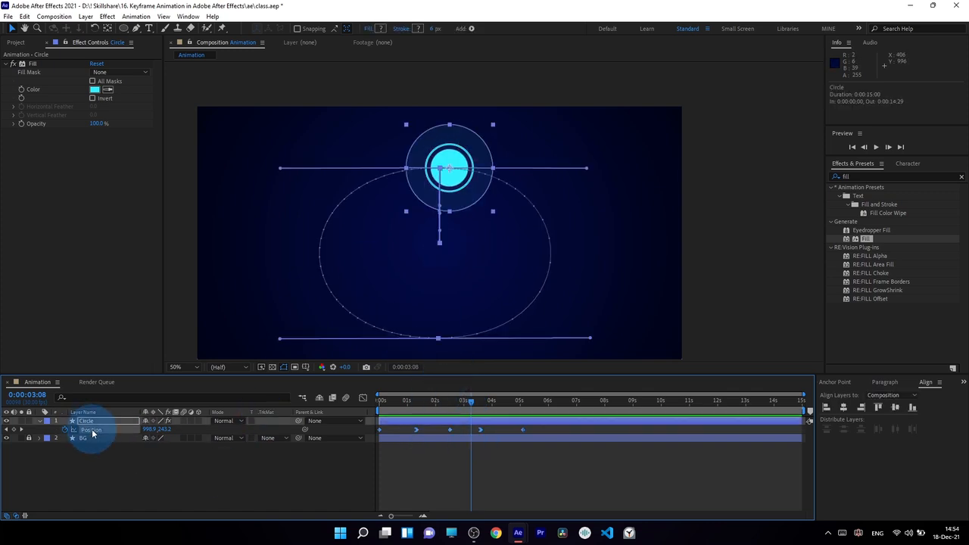
{"action": "left_click", "coordinate": [363, 398]}
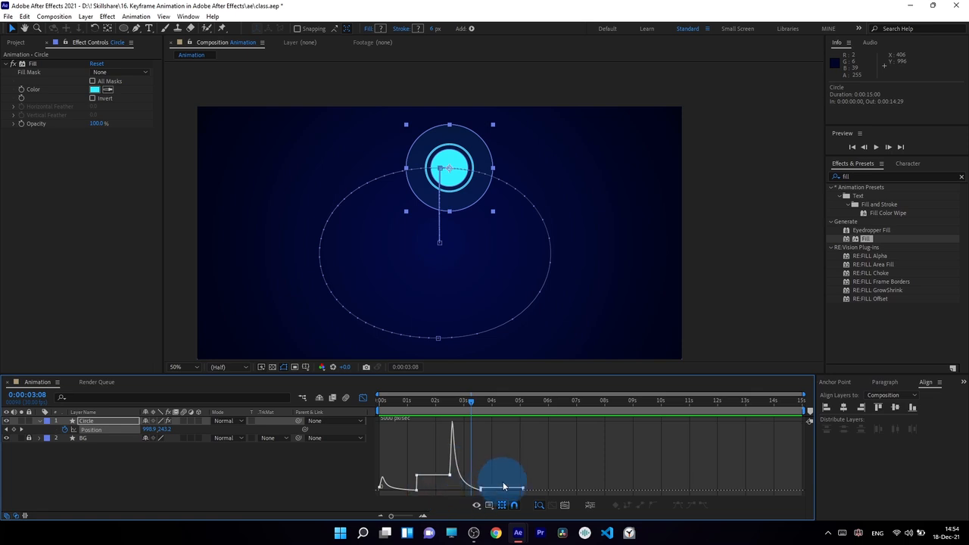
{"action": "left_click", "coordinate": [382, 399]}
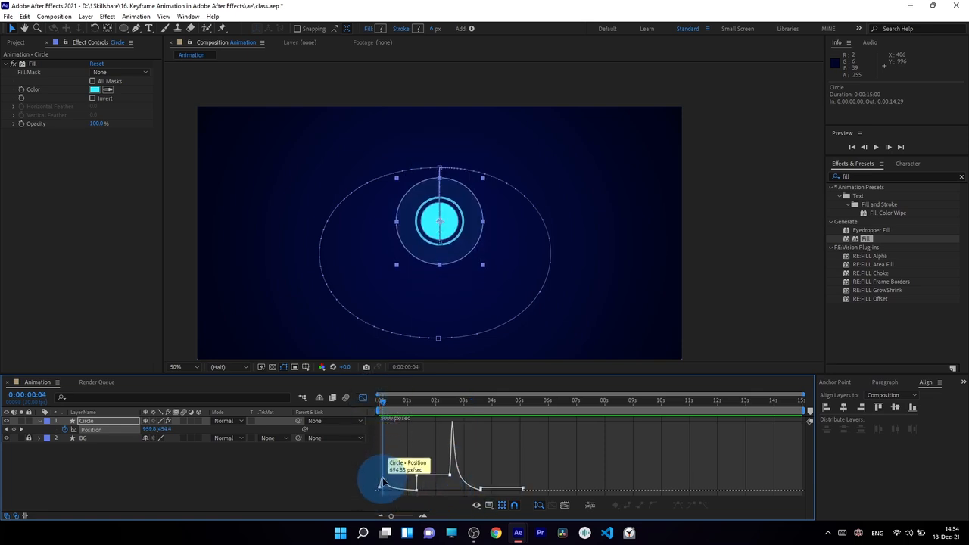
{"action": "left_click", "coordinate": [379, 406]}
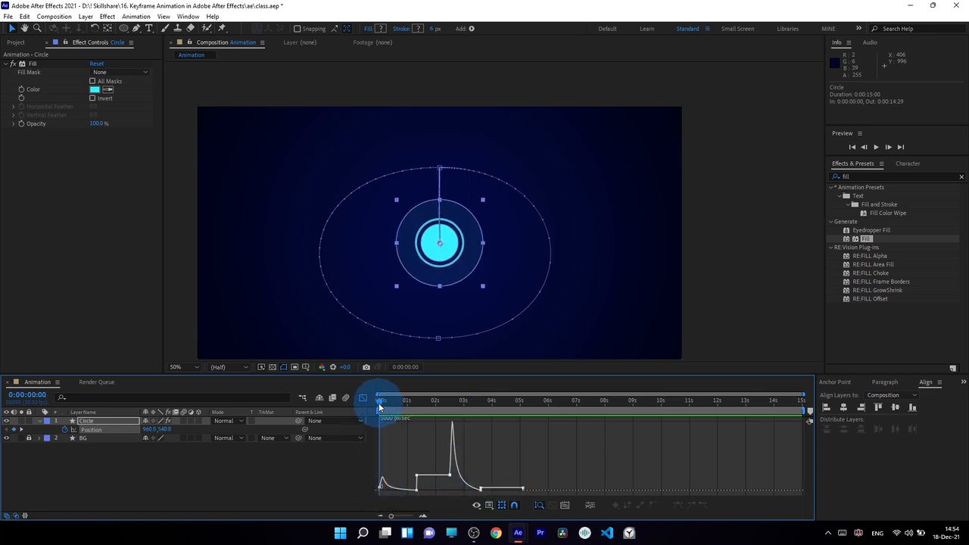
Step: Ease the Position keyframe near 0:00:01:10 to 100% influence in the speed graph
{"action": "left_click_drag", "start_coordinate": [379, 403], "coordinate": [401, 406]}
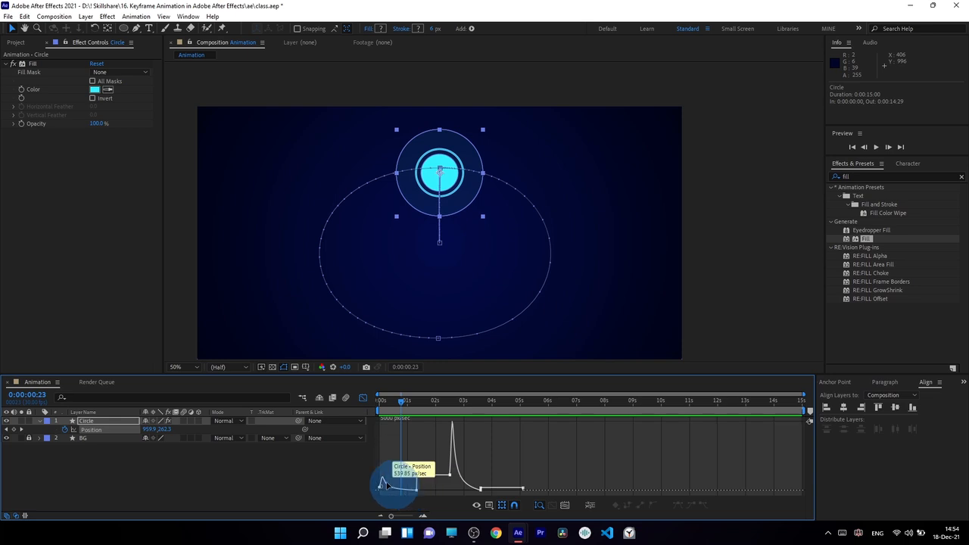
{"action": "left_click_drag", "start_coordinate": [399, 402], "coordinate": [420, 400]}
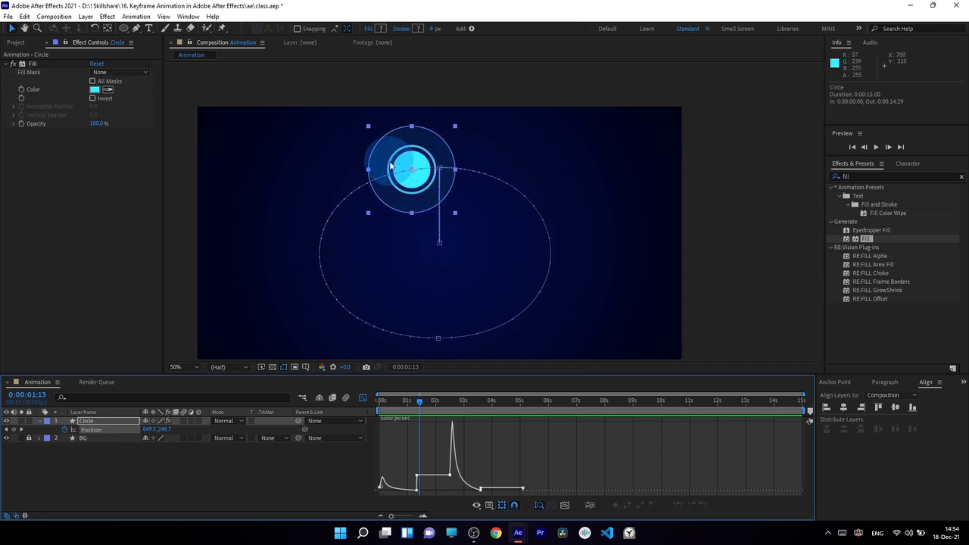
{"action": "left_click_drag", "start_coordinate": [424, 405], "coordinate": [458, 407]}
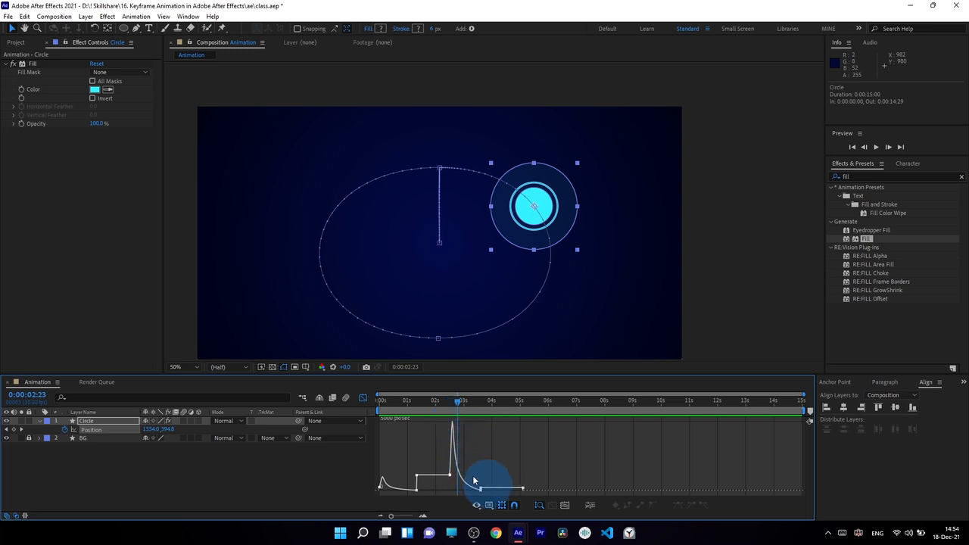
{"action": "left_click_drag", "start_coordinate": [457, 405], "coordinate": [431, 475]}
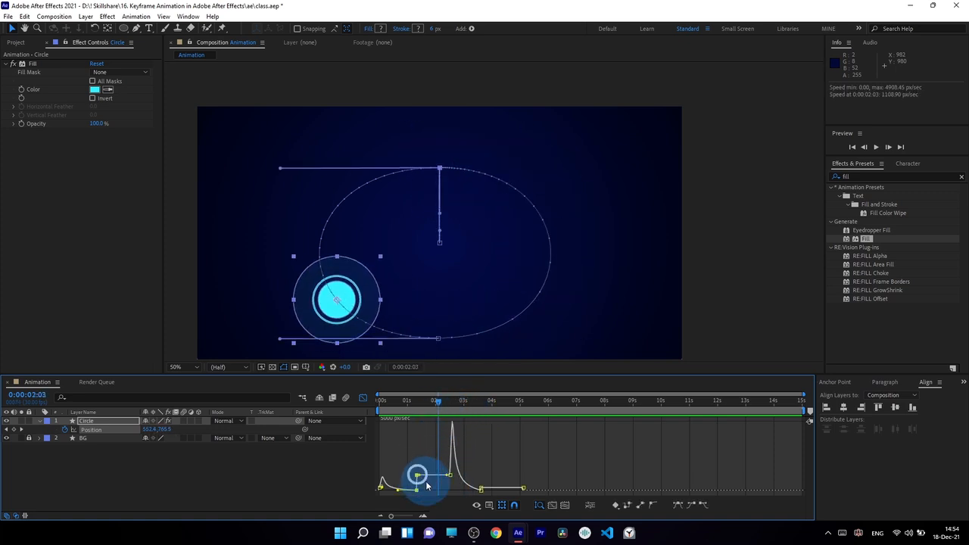
{"action": "left_click", "coordinate": [417, 476]}
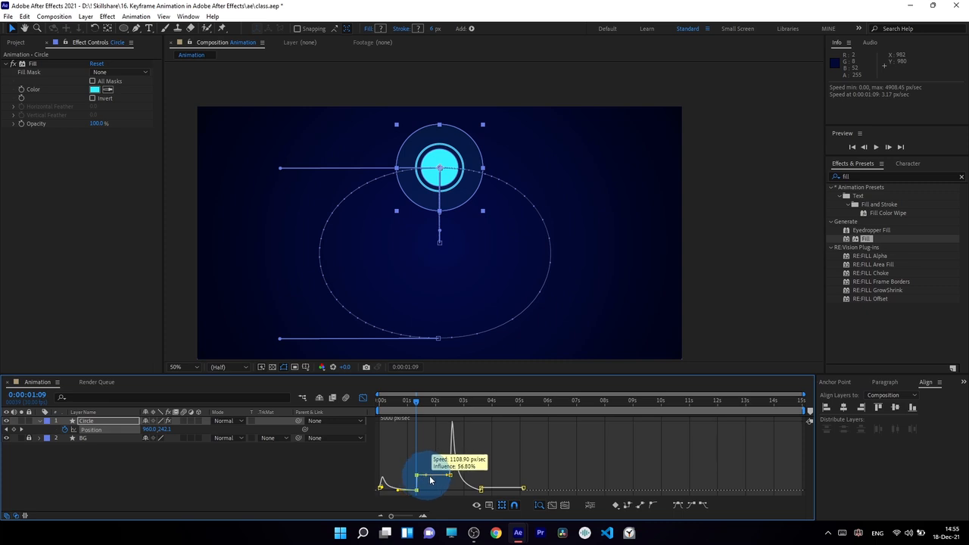
{"action": "left_click_drag", "start_coordinate": [430, 480], "coordinate": [447, 493]}
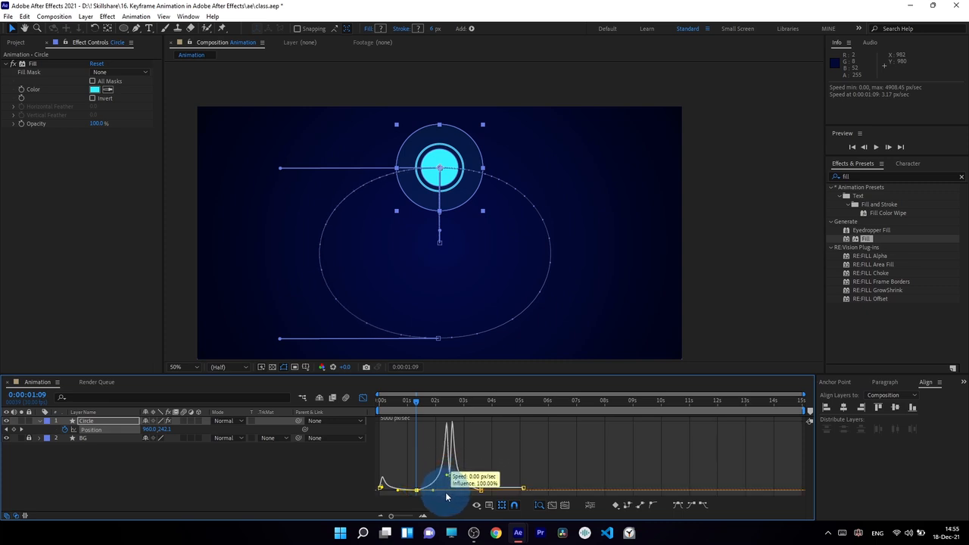
Step: Trim the work area end from 15s to about 3 seconds and preview the shortened loop
{"action": "left_click", "coordinate": [378, 405]}
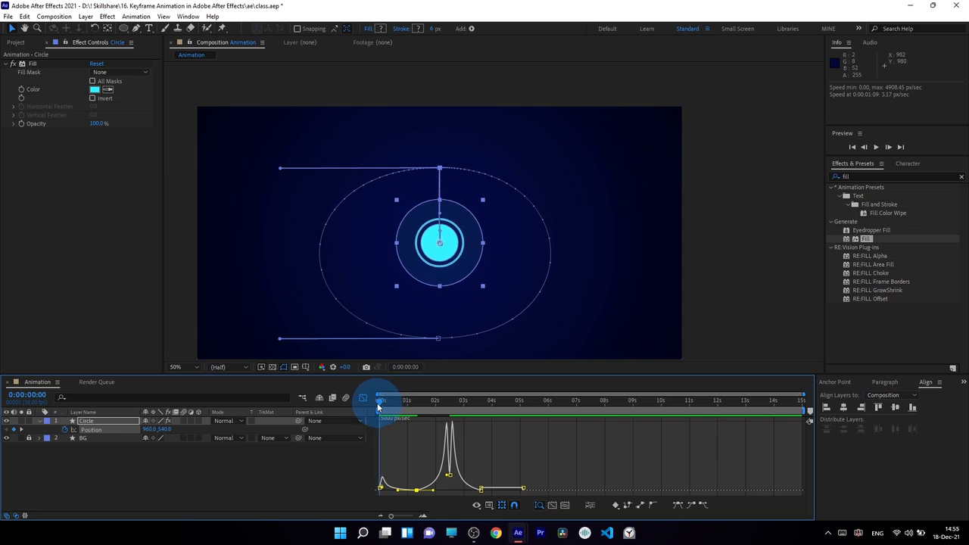
{"action": "left_click_drag", "start_coordinate": [379, 406], "coordinate": [478, 412]}
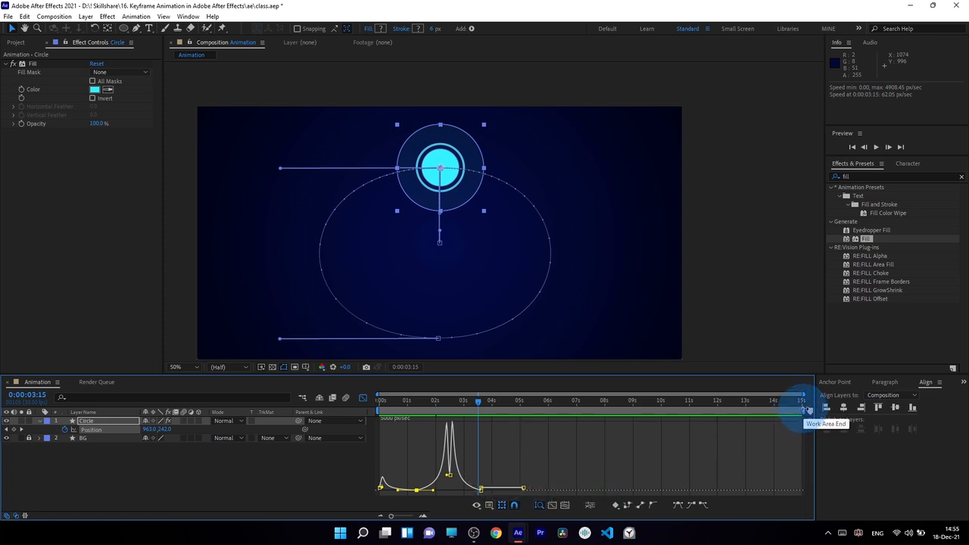
{"action": "left_click_drag", "start_coordinate": [807, 409], "coordinate": [457, 411]}
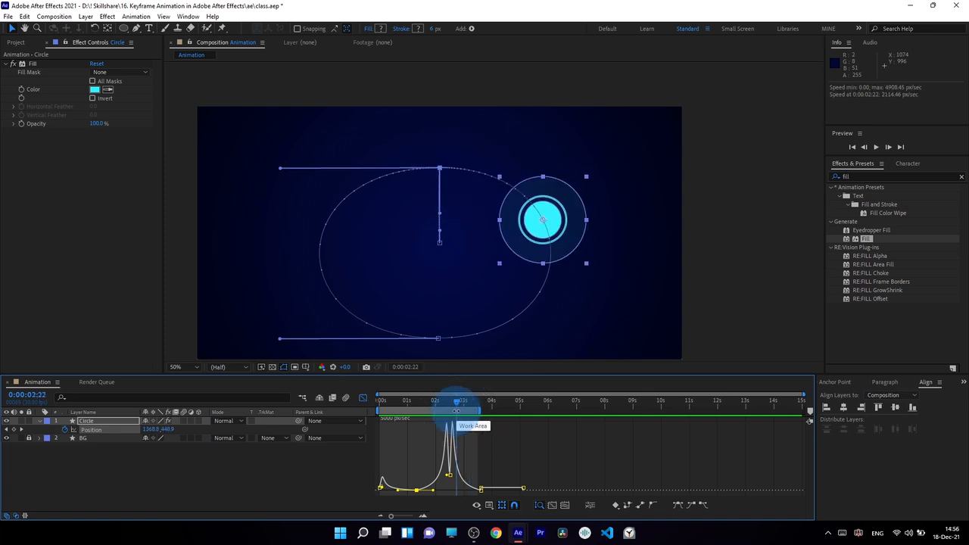
{"action": "key", "text": "space"}
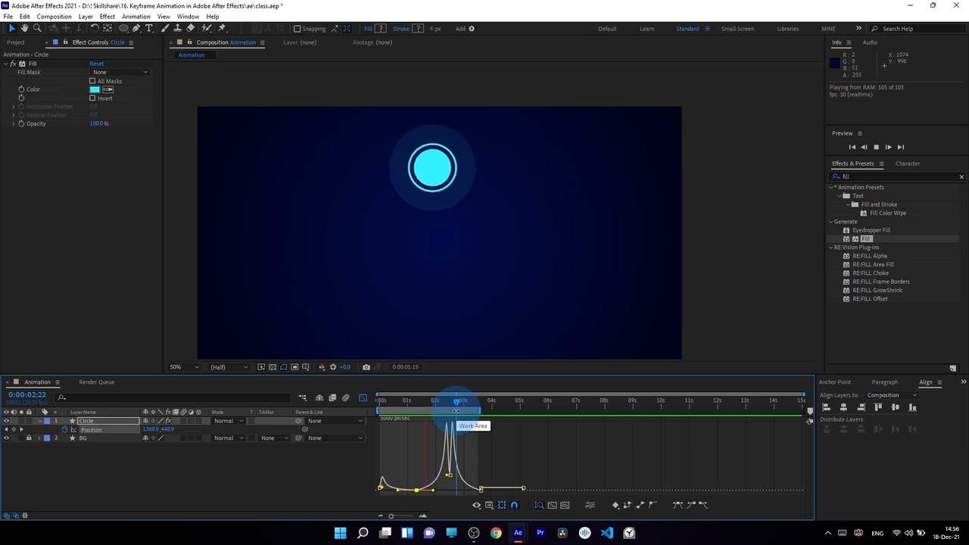
{"action": "key", "text": "0"}
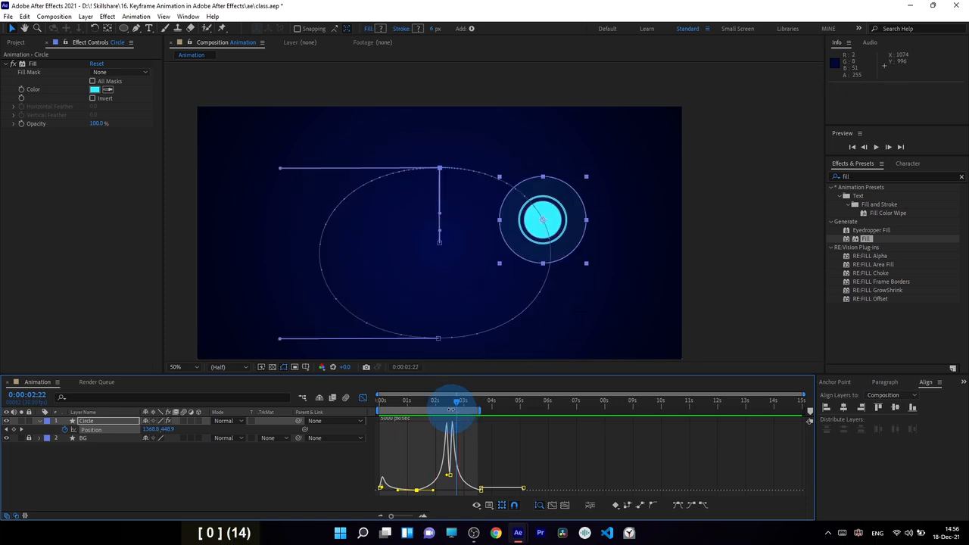
{"action": "mouse_move", "coordinate": [453, 409]}
{"action": "left_mouse_down"}
{"action": "mouse_move", "coordinate": [385, 407]}
{"action": "mouse_move", "coordinate": [439, 410]}
{"action": "mouse_move", "coordinate": [447, 424]}
{"action": "mouse_move", "coordinate": [440, 397]}
{"action": "mouse_move", "coordinate": [448, 406]}
{"action": "mouse_move", "coordinate": [448, 389]}
{"action": "mouse_move", "coordinate": [465, 401]}
{"action": "left_mouse_up"}
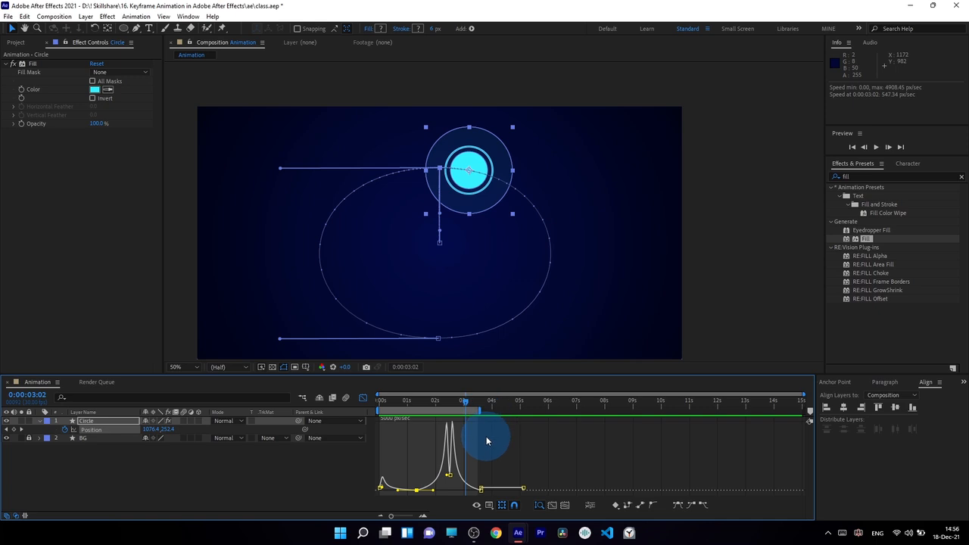
{"action": "key", "text": "space"}
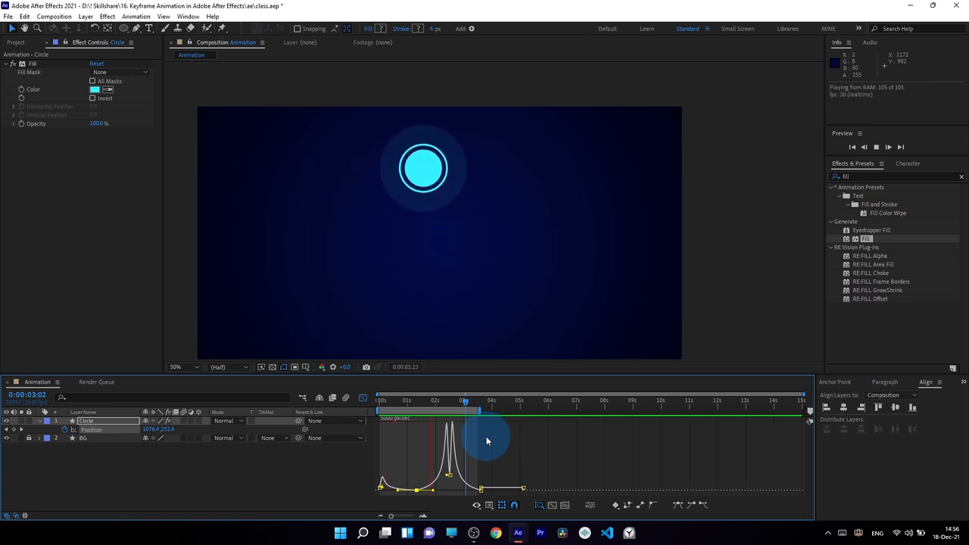
{"action": "key", "text": "space"}
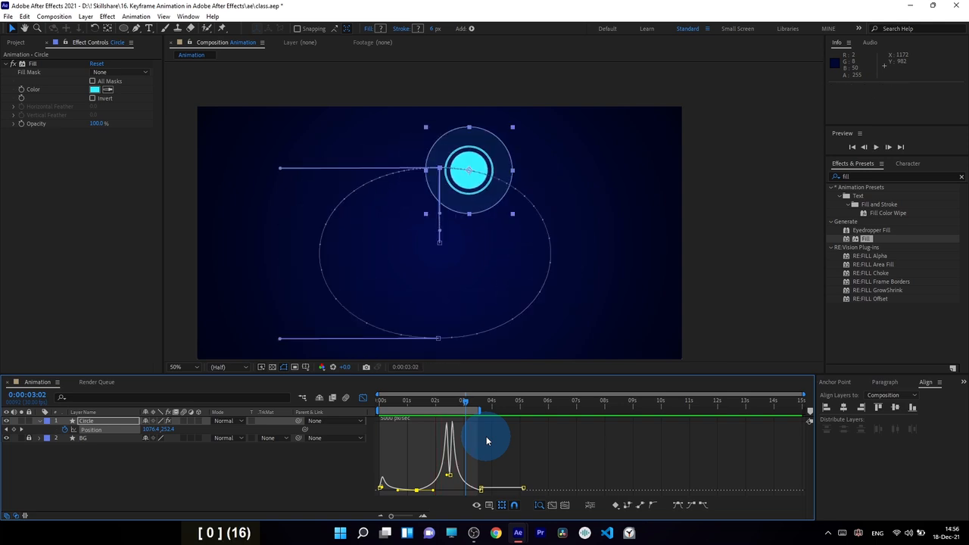
{"action": "left_click_drag", "start_coordinate": [443, 405], "coordinate": [448, 406]}
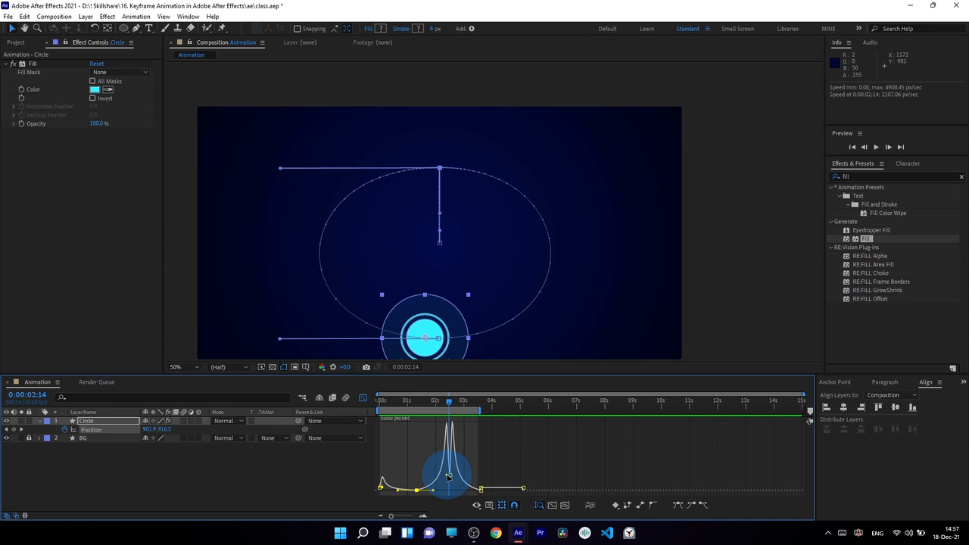
{"action": "left_click", "coordinate": [448, 476]}
Step: Zoom into the speed graph and cut the middle keyframe's incoming influence to near 0%
{"action": "left_click", "coordinate": [423, 517]}
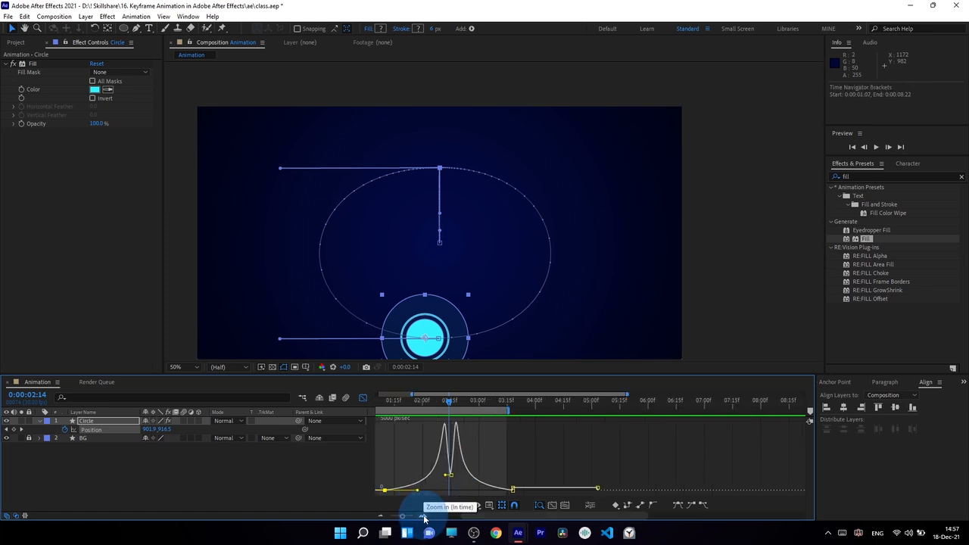
{"action": "left_click", "coordinate": [423, 517]}
{"action": "left_click", "coordinate": [445, 481]}
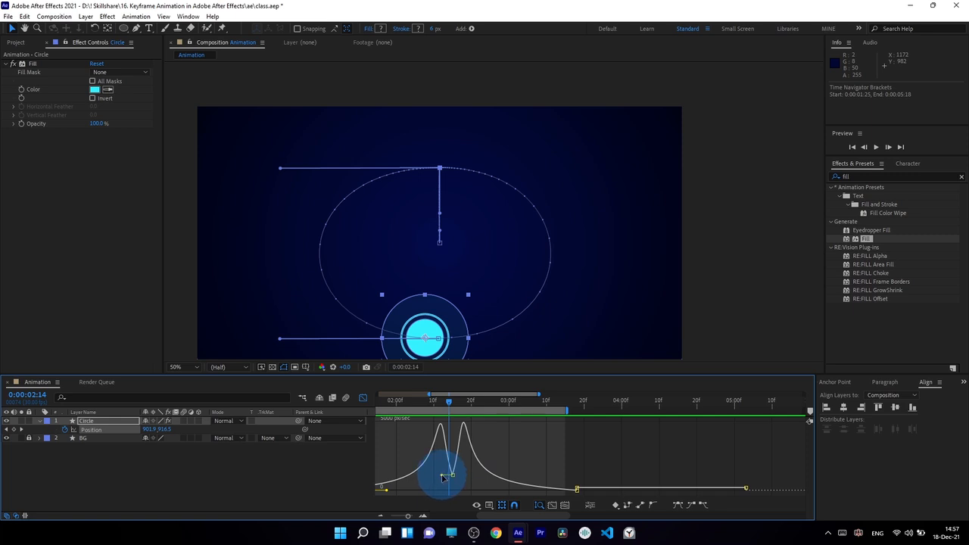
{"action": "left_click_drag", "start_coordinate": [444, 478], "coordinate": [459, 491]}
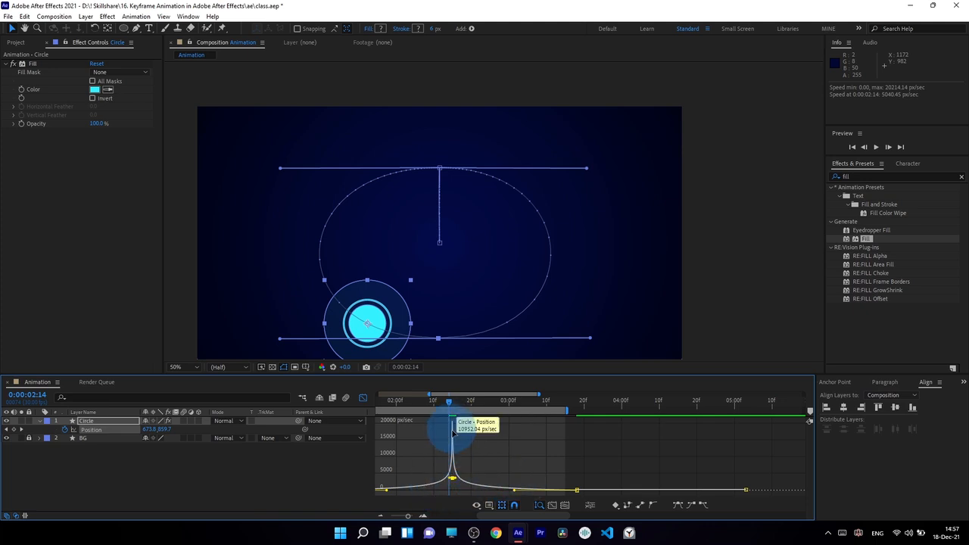
Step: Preview the circle's motion, stopping at 0:00:02:17
{"action": "left_click", "coordinate": [485, 445]}
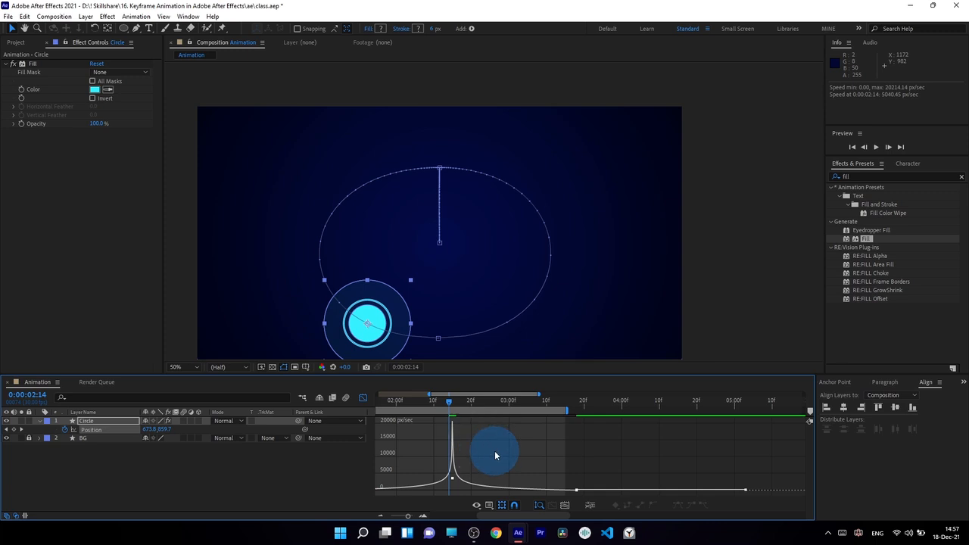
{"action": "key", "text": "space"}
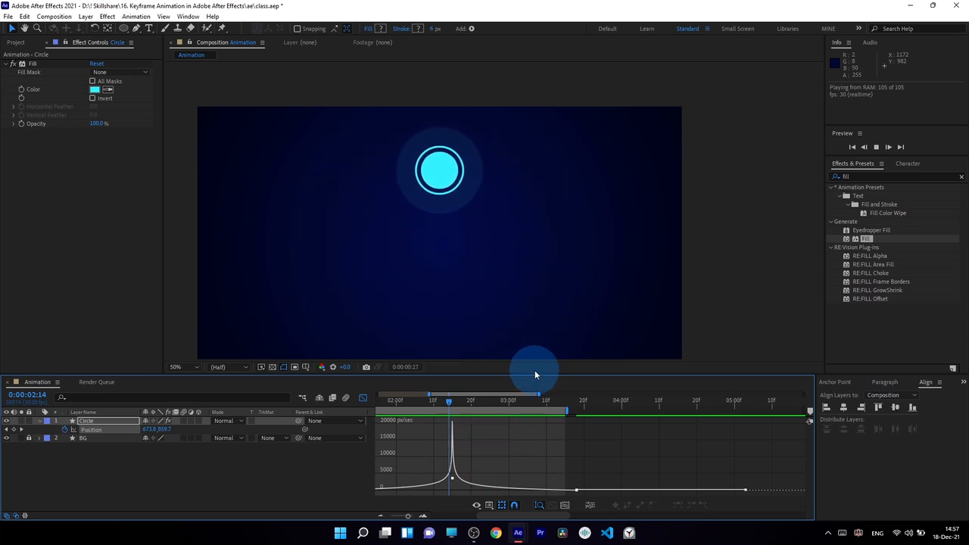
{"action": "left_click", "coordinate": [460, 402]}
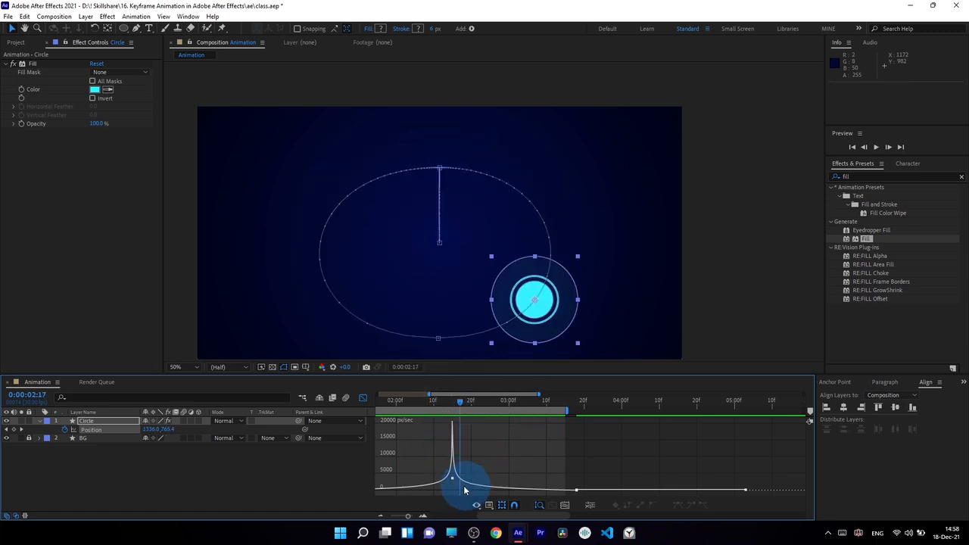
Step: Extend the work area to 5:13 and ease the later keyframes to about 44% and 48.5% influence
{"action": "left_click", "coordinate": [380, 516]}
{"action": "left_click", "coordinate": [380, 516]}
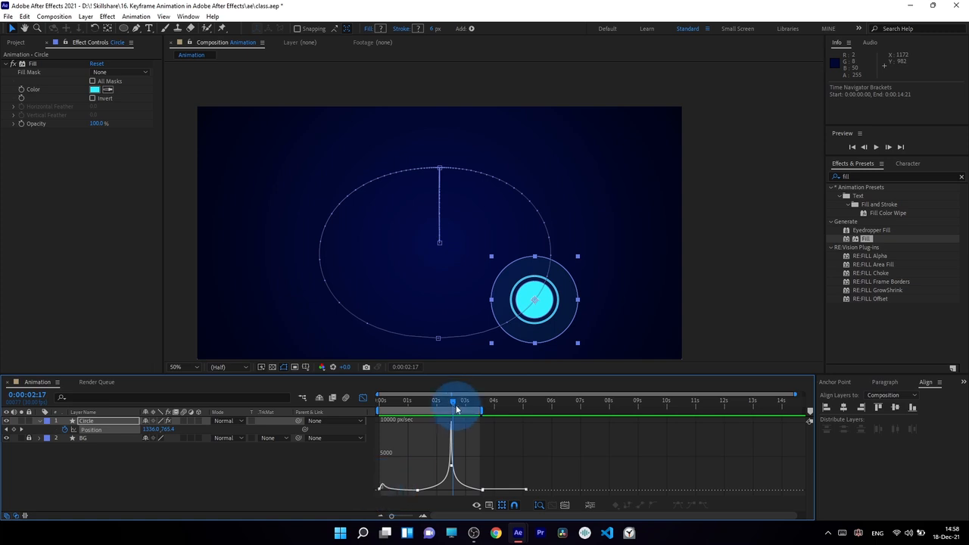
{"action": "left_click_drag", "start_coordinate": [460, 401], "coordinate": [539, 411]}
{"action": "left_click_drag", "start_coordinate": [472, 402], "coordinate": [465, 482]}
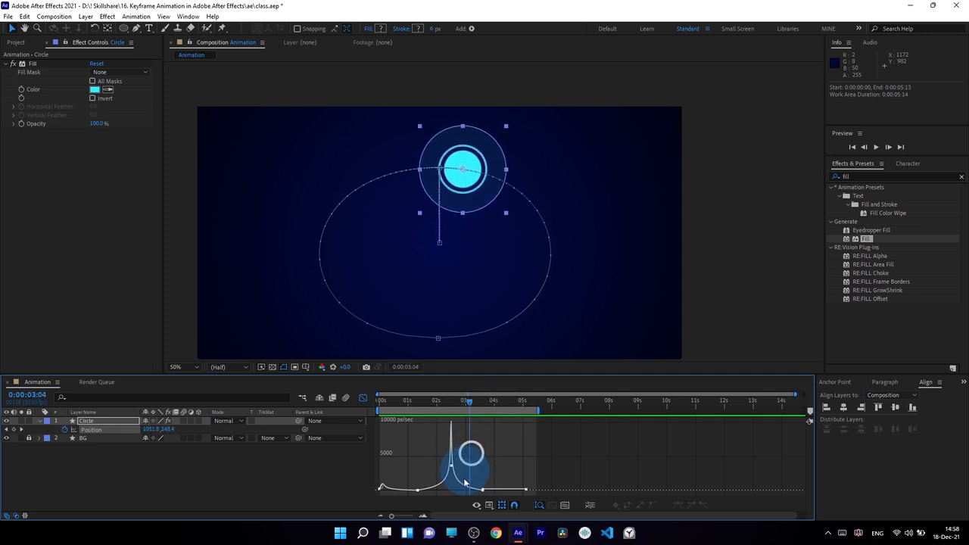
{"action": "left_click", "coordinate": [484, 490]}
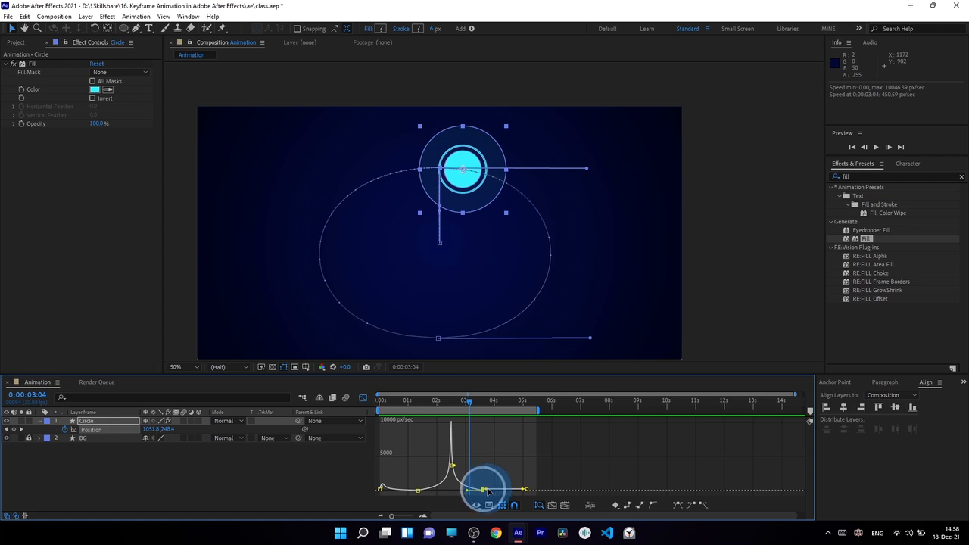
{"action": "left_click_drag", "start_coordinate": [489, 492], "coordinate": [495, 496]}
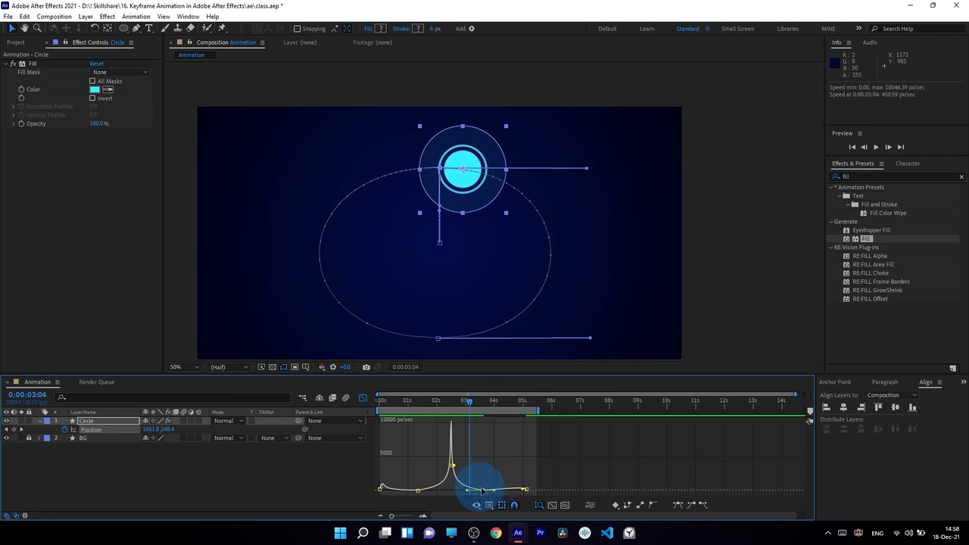
{"action": "left_click_drag", "start_coordinate": [468, 401], "coordinate": [480, 403]}
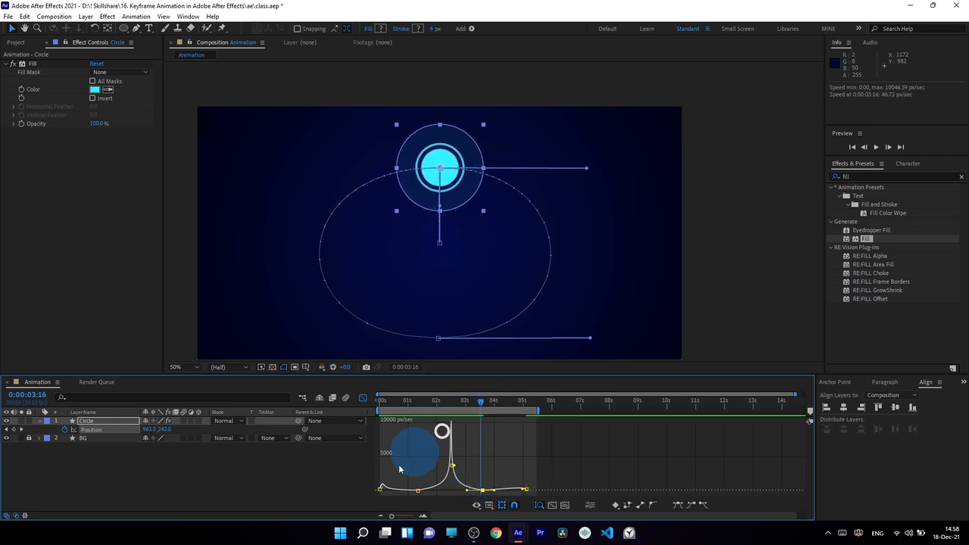
{"action": "left_click", "coordinate": [483, 491]}
{"action": "left_click_drag", "start_coordinate": [524, 490], "coordinate": [517, 496]}
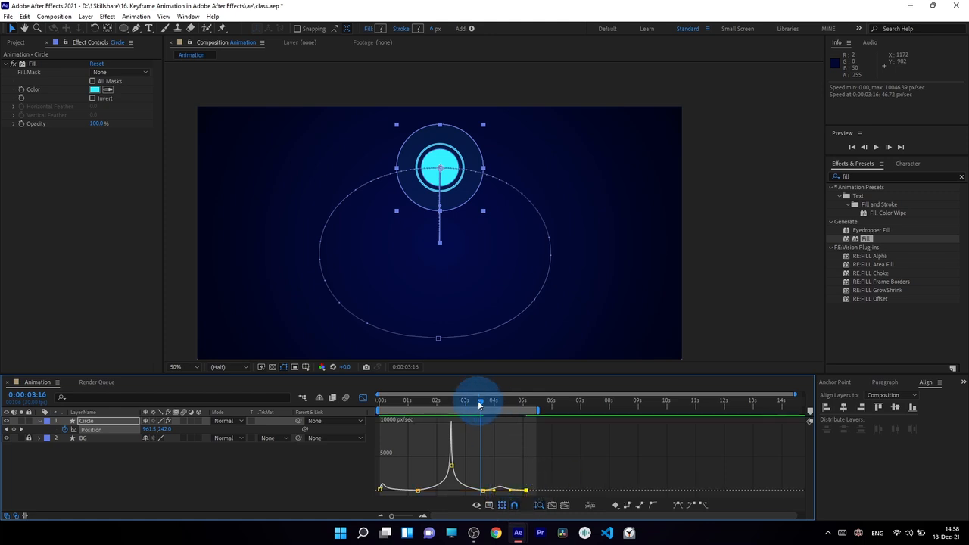
Step: Preview the eased motion, then shift the last two keyframes slightly earlier
{"action": "left_click_drag", "start_coordinate": [485, 406], "coordinate": [518, 433]}
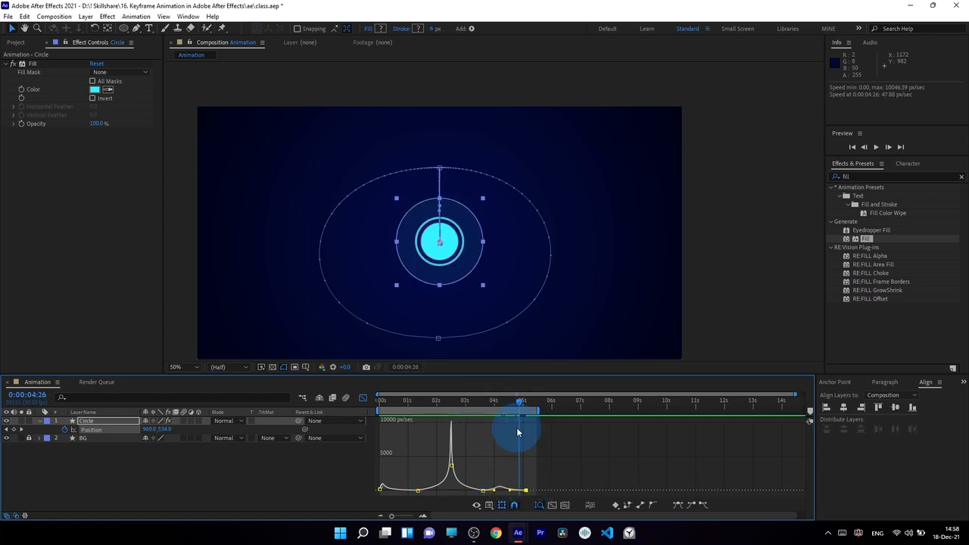
{"action": "key", "text": "space"}
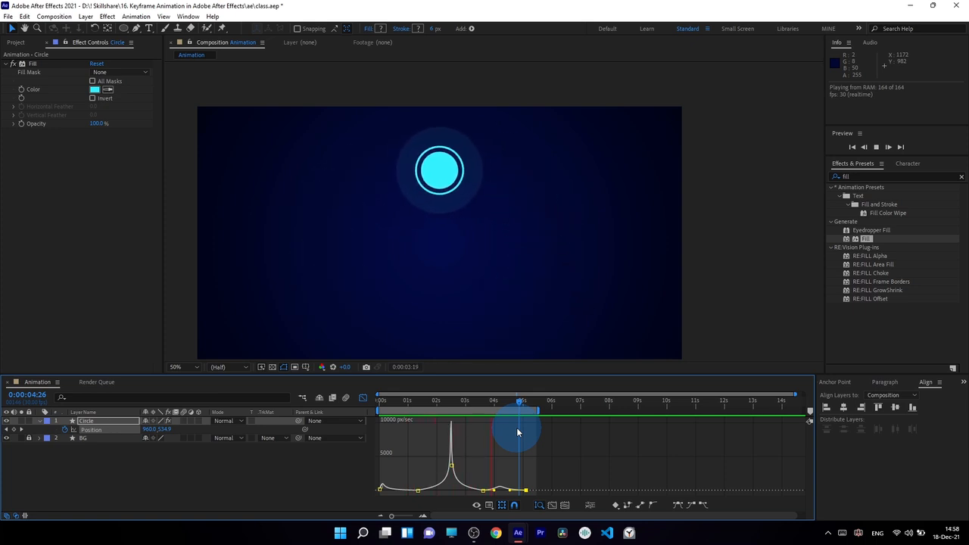
{"action": "key", "text": "space"}
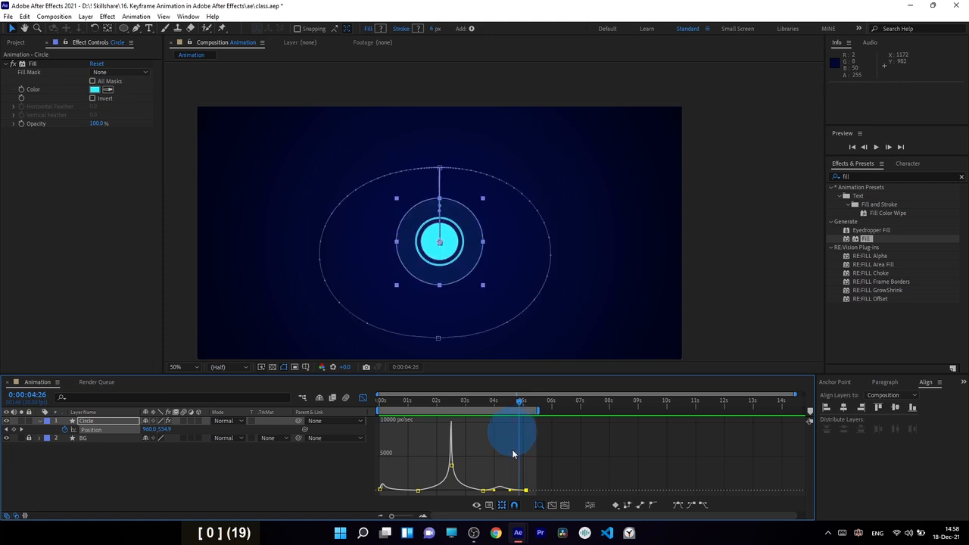
{"action": "left_click", "coordinate": [495, 492]}
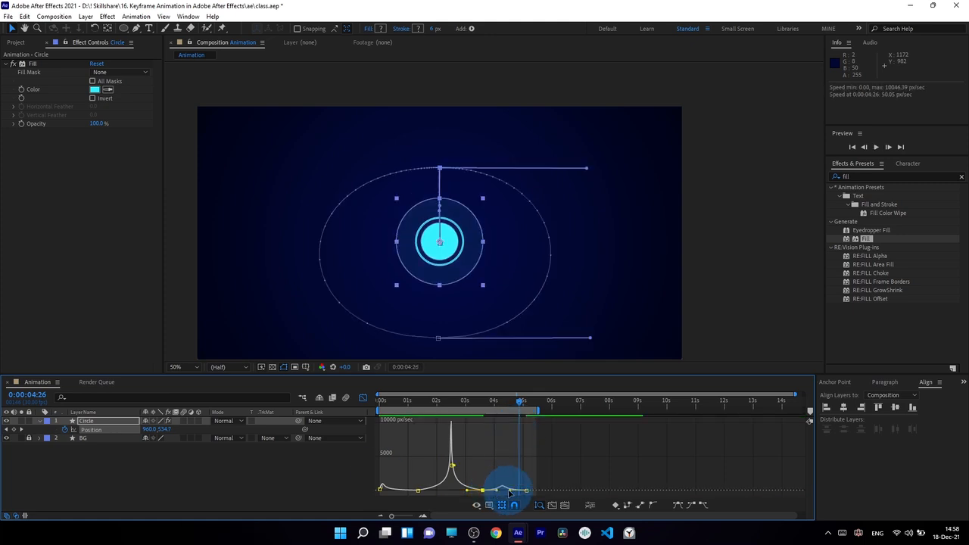
{"action": "left_click_drag", "start_coordinate": [508, 490], "coordinate": [504, 491]}
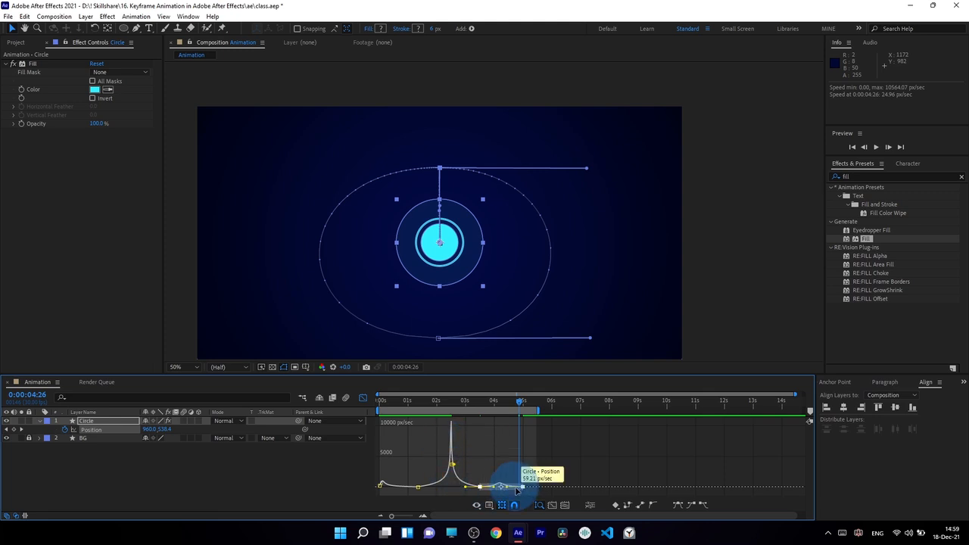
Step: Preview the loop, return the timeline to layer bars, and move the playhead to 0:25
{"action": "left_click", "coordinate": [522, 445]}
{"action": "key", "text": "space"}
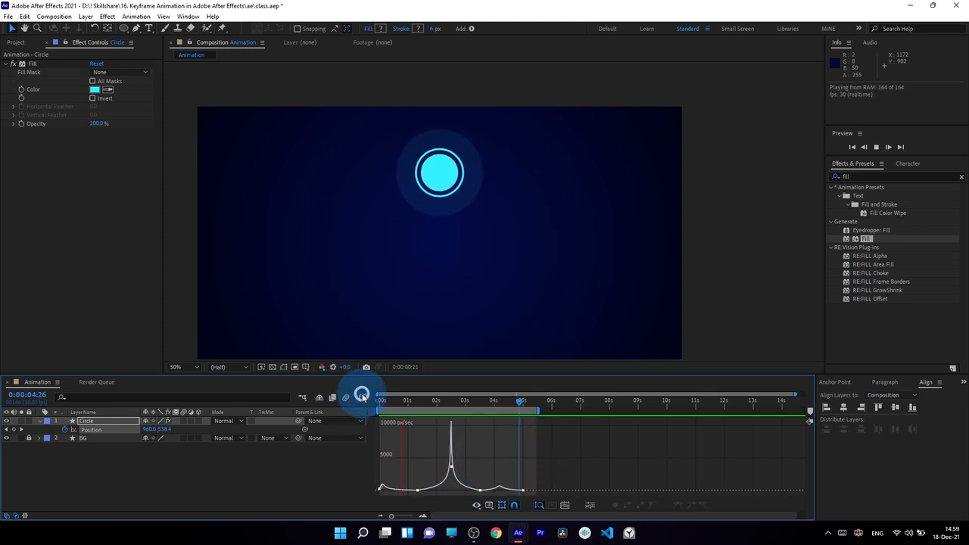
{"action": "left_click", "coordinate": [362, 396]}
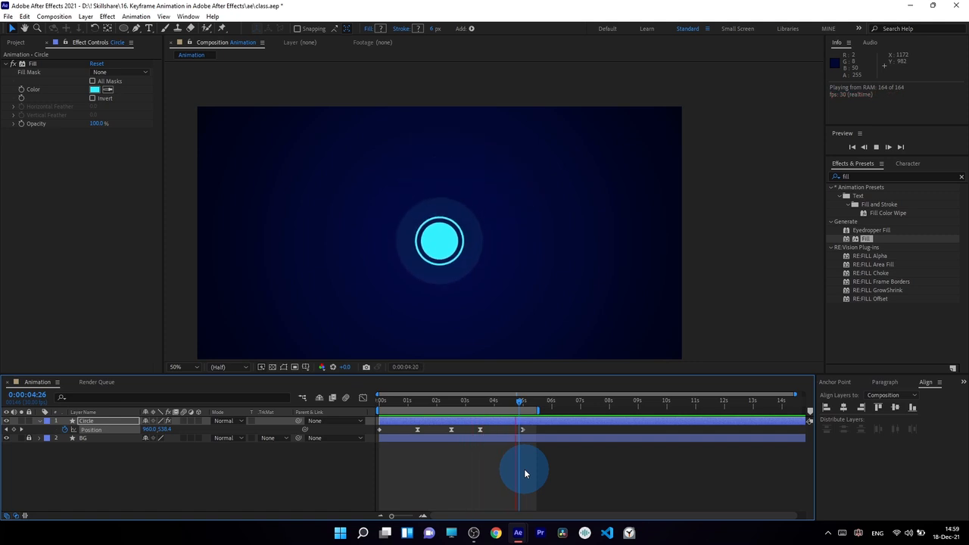
{"action": "left_click", "coordinate": [524, 469]}
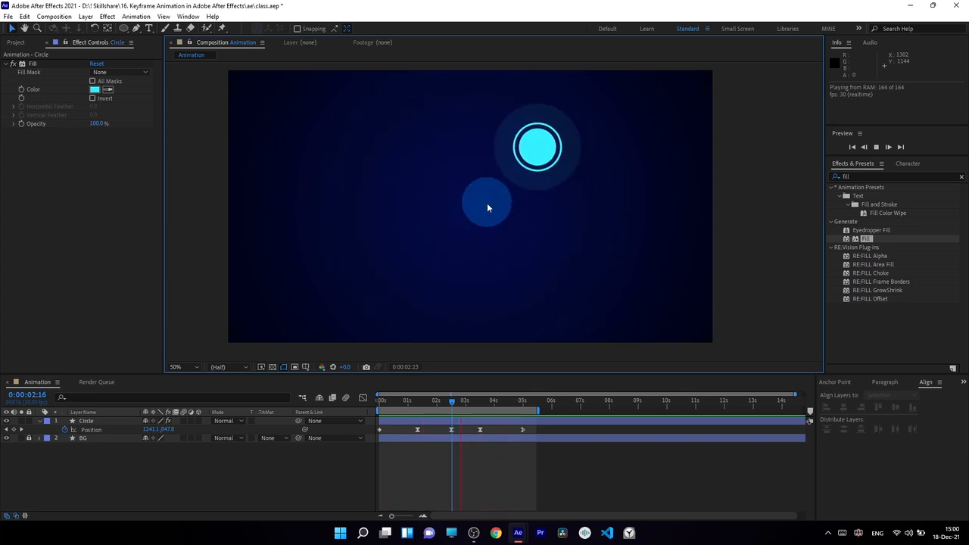
{"action": "left_click", "coordinate": [416, 401]}
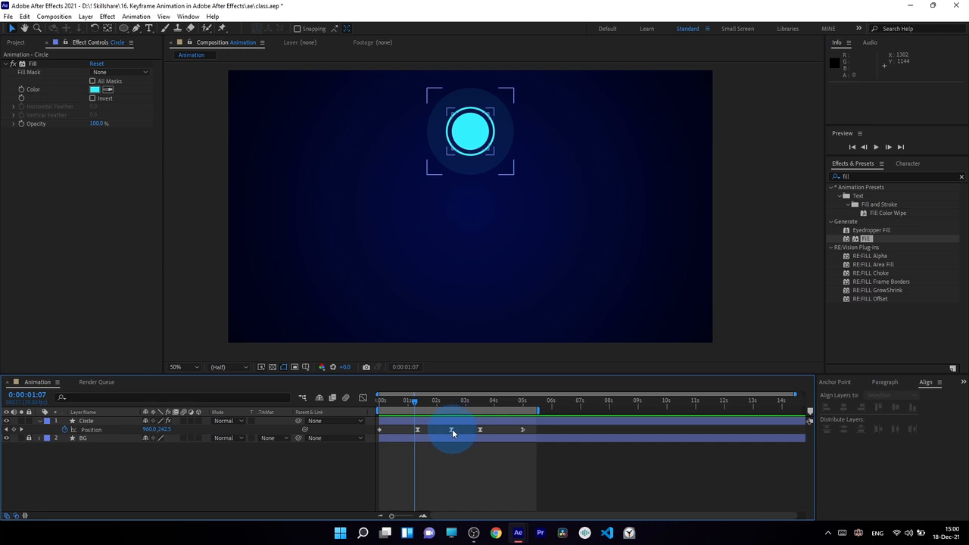
{"action": "left_click", "coordinate": [362, 400]}
{"action": "left_click", "coordinate": [363, 398]}
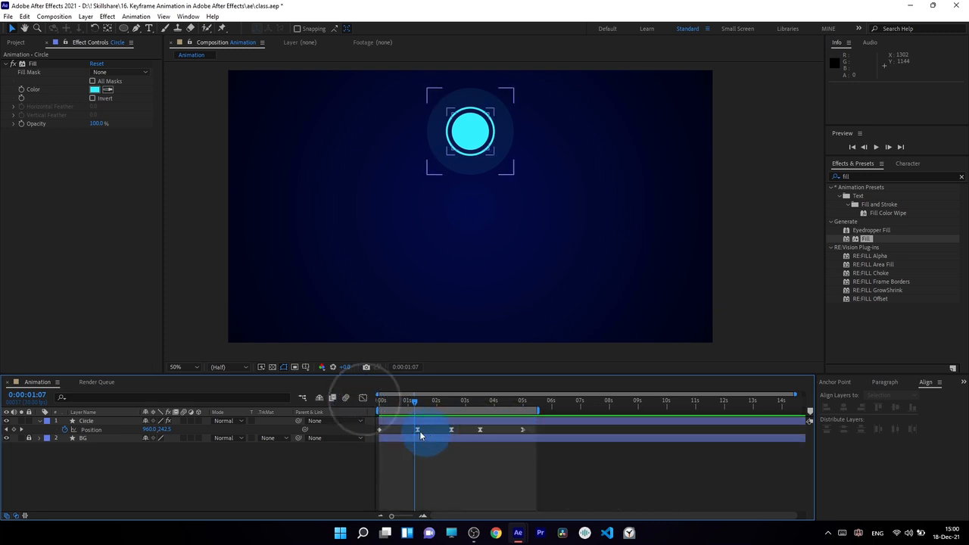
{"action": "left_click_drag", "start_coordinate": [383, 404], "coordinate": [406, 409]}
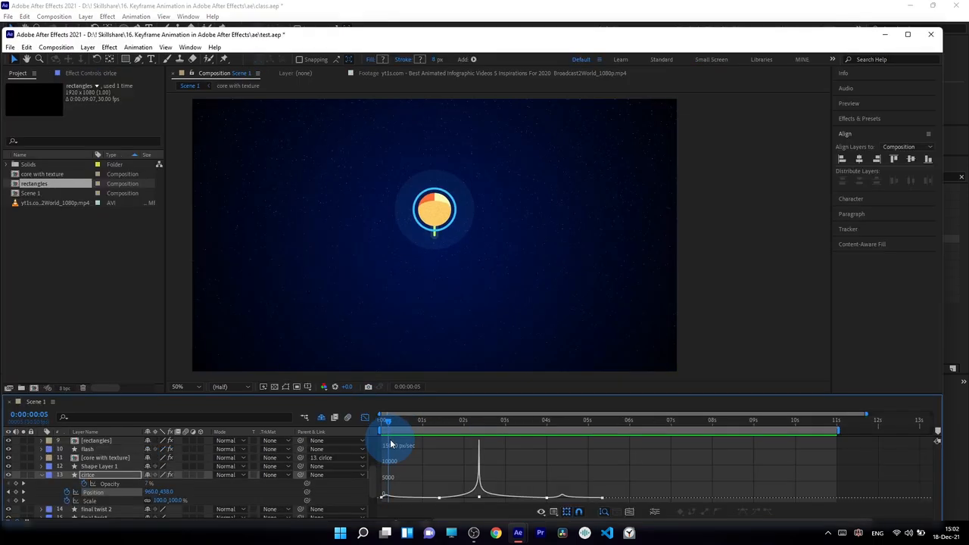
Step: Scrub test.aep's Scene 1 to 0:00:03:16, where the word 'Animation' appears
{"action": "left_click_drag", "start_coordinate": [391, 441], "coordinate": [410, 446]}
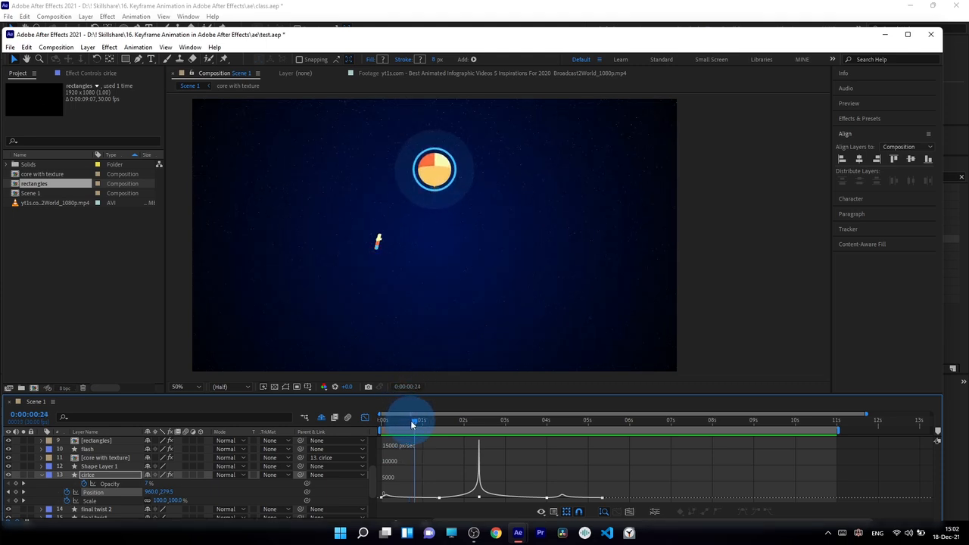
{"action": "mouse_move", "coordinate": [412, 425]}
{"action": "left_mouse_down"}
{"action": "mouse_move", "coordinate": [382, 421]}
{"action": "mouse_move", "coordinate": [419, 421]}
{"action": "left_mouse_up"}
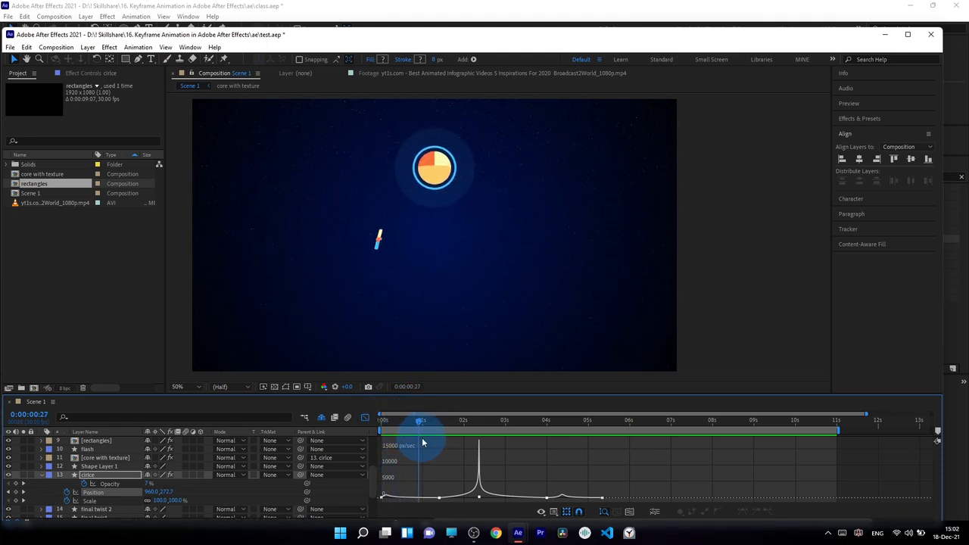
{"action": "left_click_drag", "start_coordinate": [447, 447], "coordinate": [528, 447]}
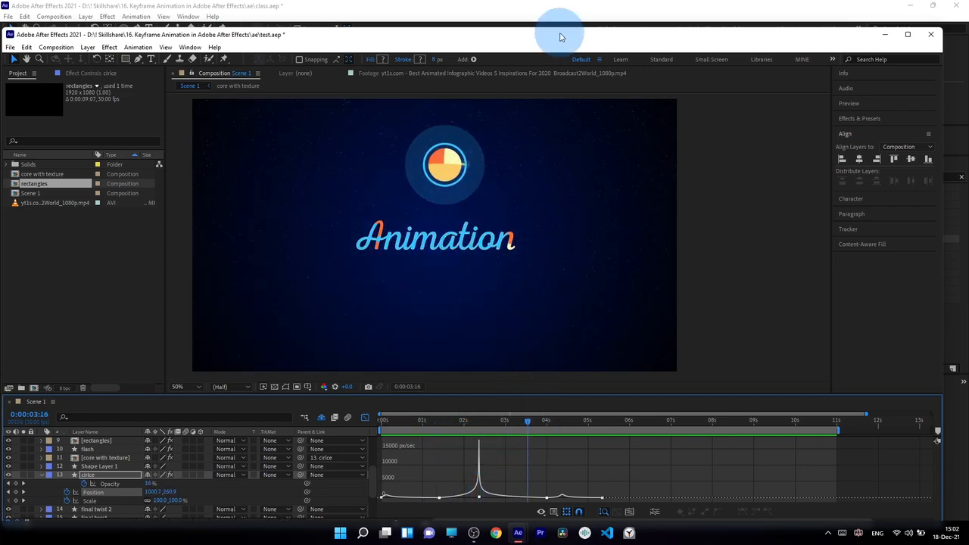